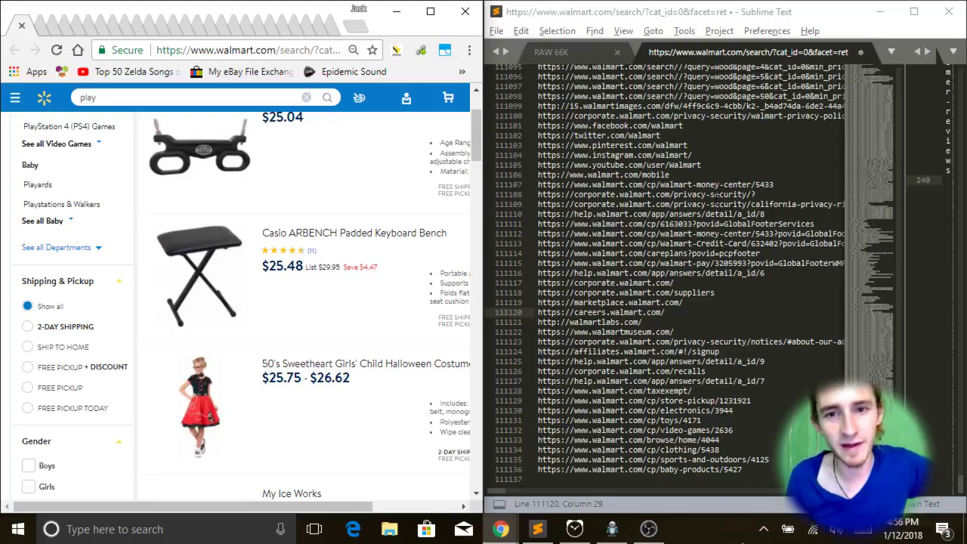
Pause the running macro that collects Walmart links.
left_click(703, 194)
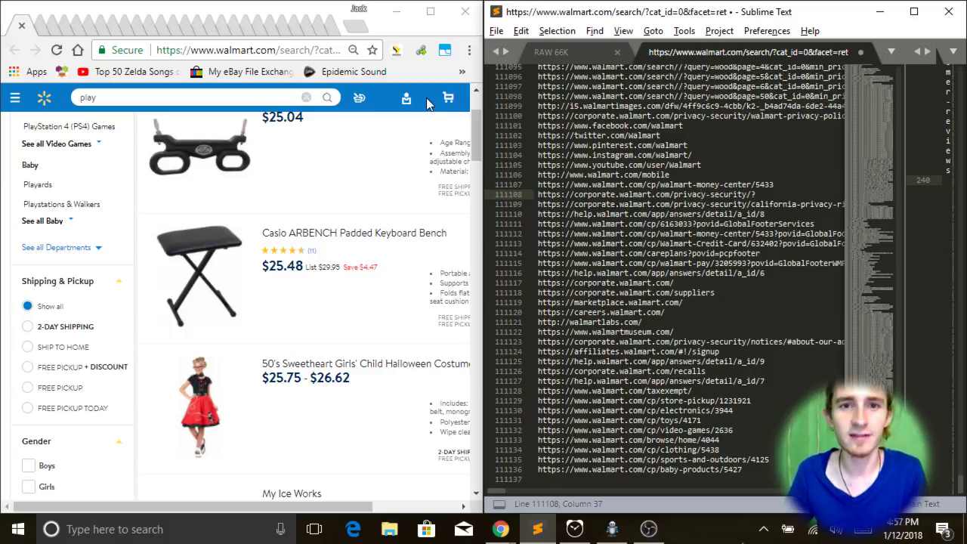
left_click(418, 74)
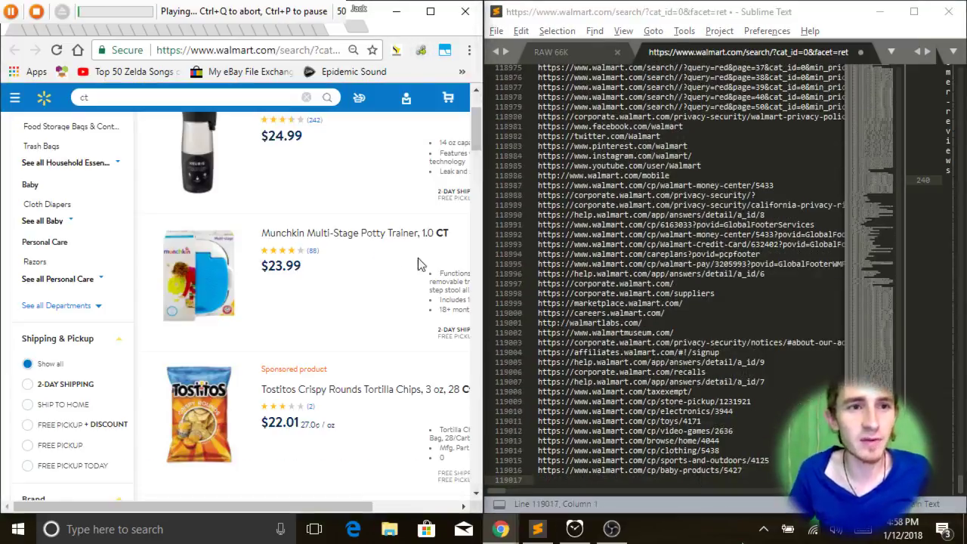
key("ctrl+p")
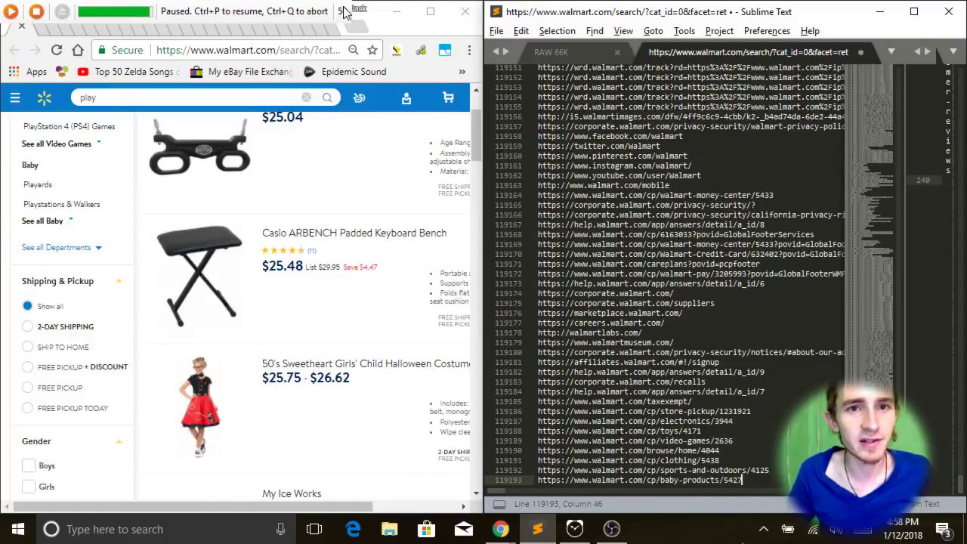
Select all collected URLs in the text editor and remove the duplicate lines, keeping only unique ones.
left_click(651, 225)
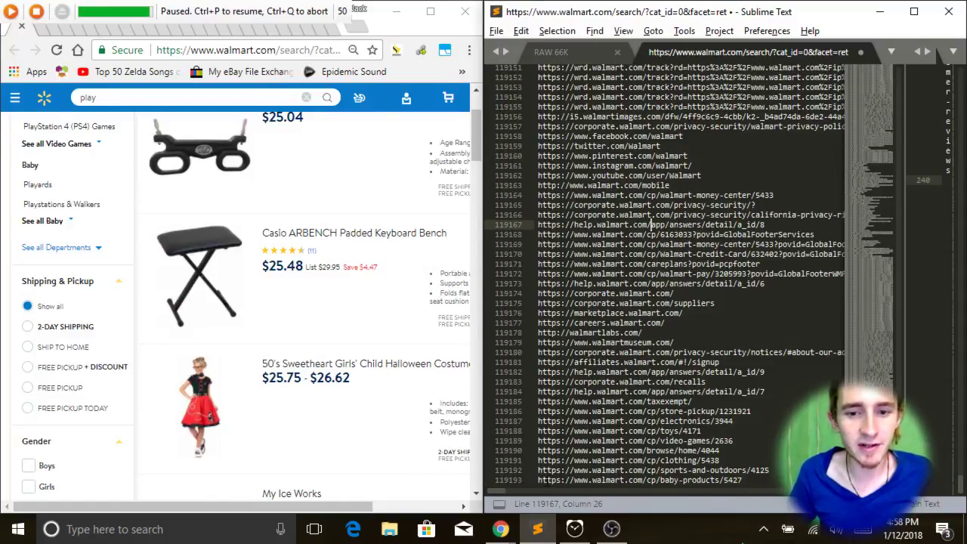
left_click(604, 470)
key("ctrl+a")
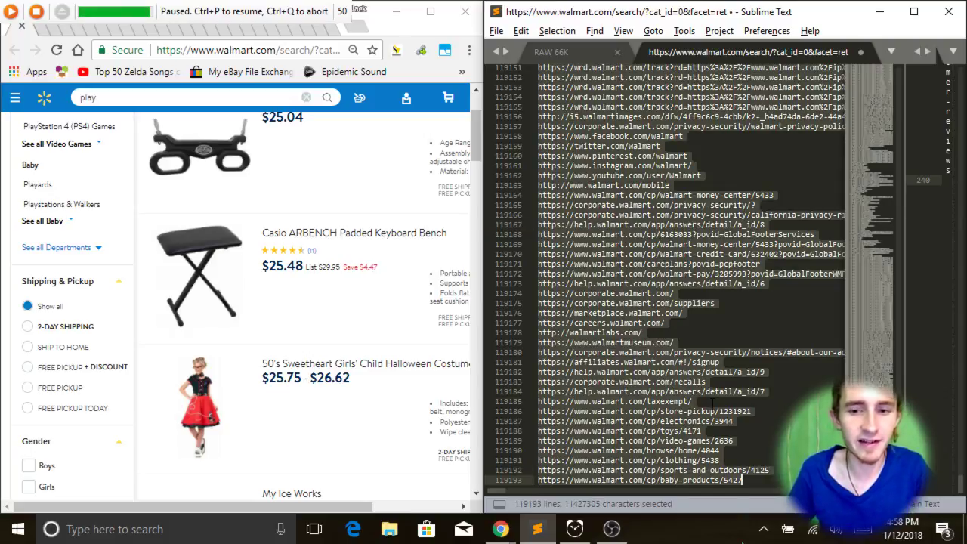
left_click(495, 31)
mouse_move(521, 31)
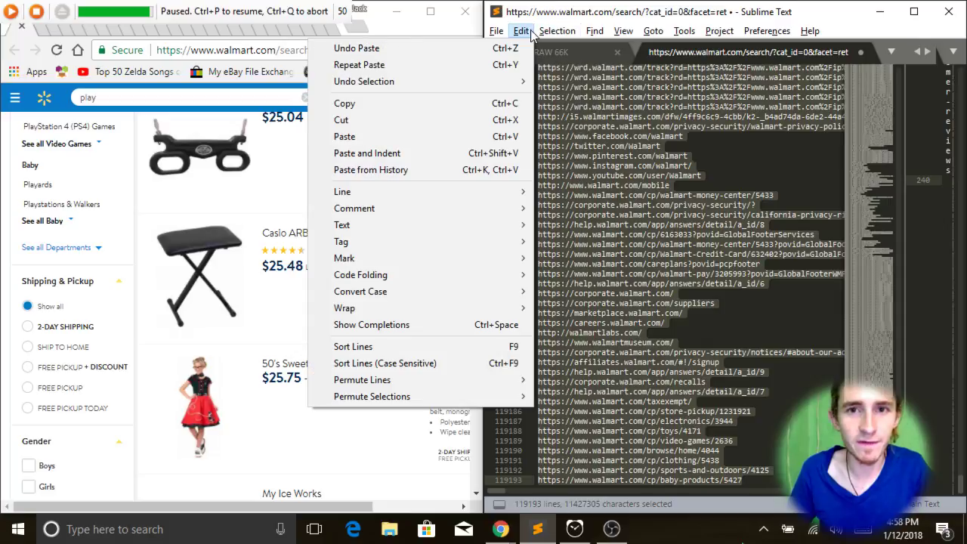
mouse_move(481, 380)
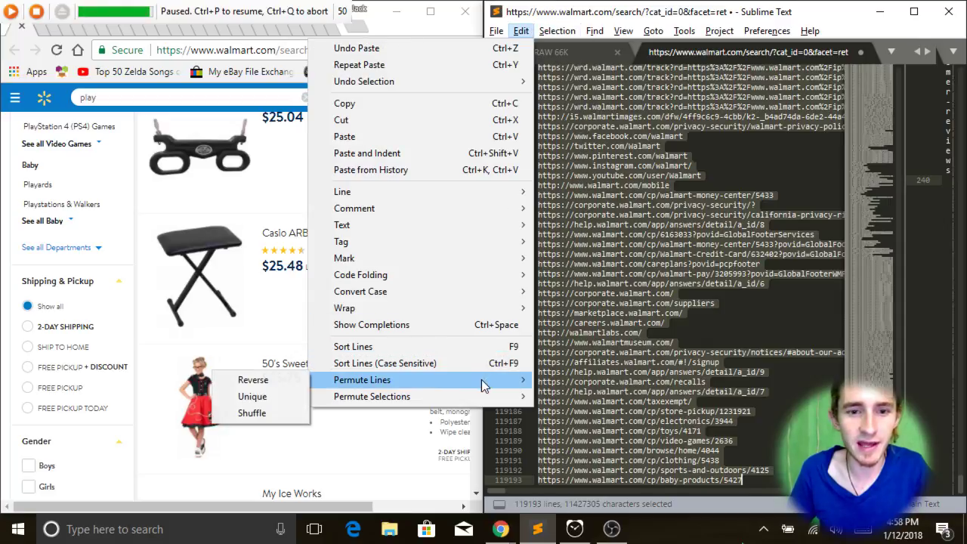
left_click(283, 399)
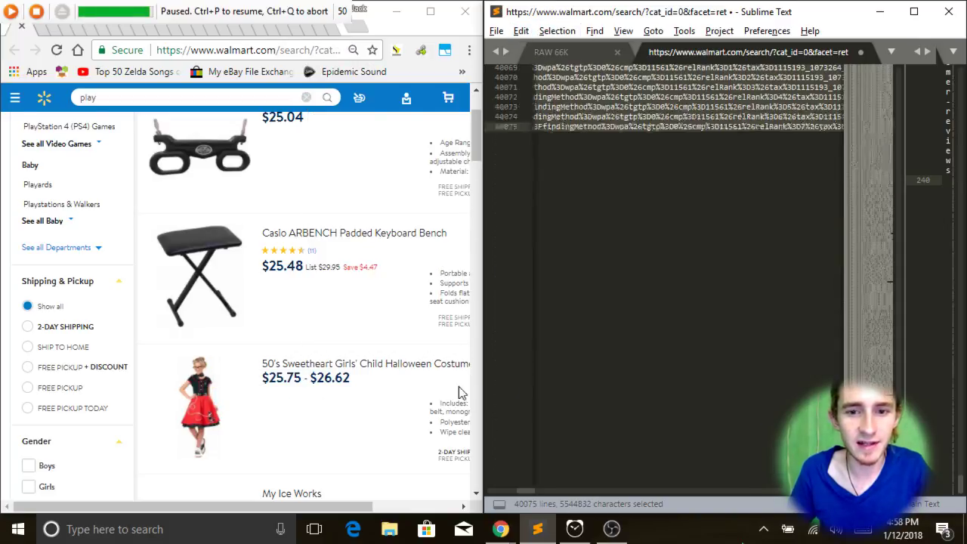
Find every occurrence of "/ip/" in the URL list and copy the full lines that contain it.
scroll(585, 151, "up", 5)
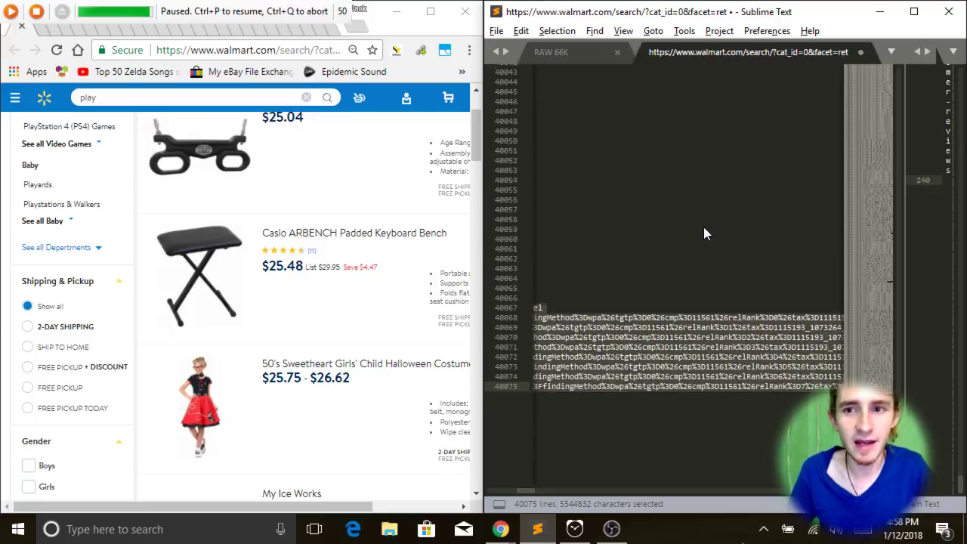
left_click(633, 357)
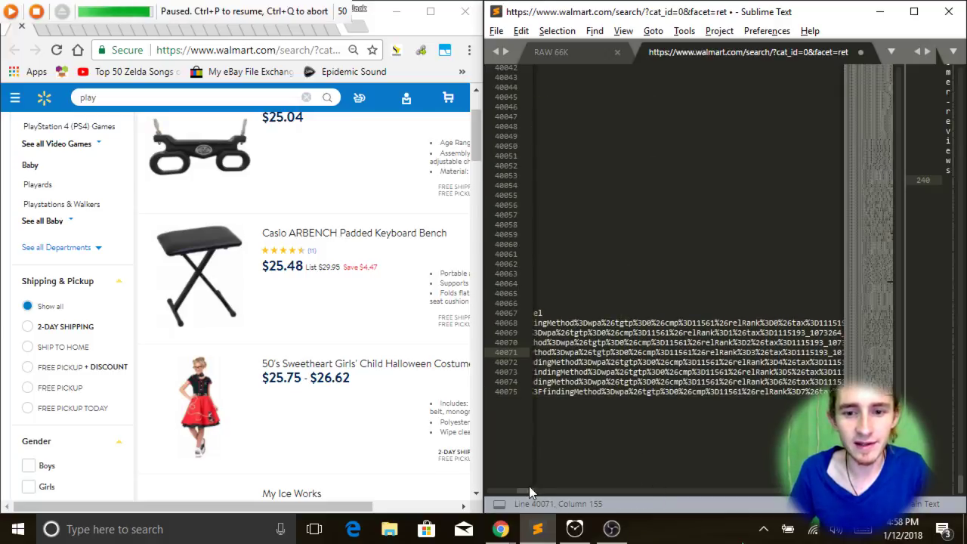
left_click_drag(531, 490, 505, 499)
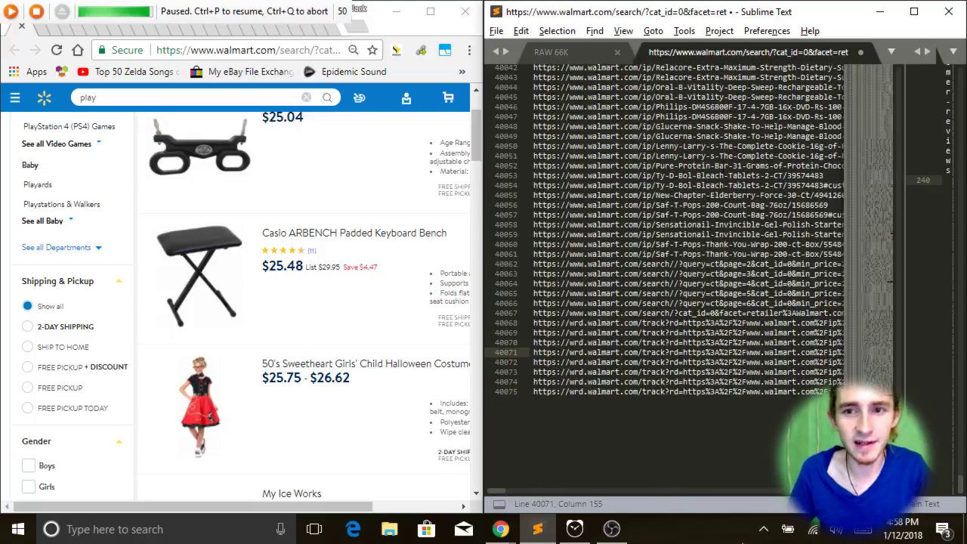
left_click(724, 166)
scroll(724, 166, "up", 2)
scroll(680, 229, "up", 9)
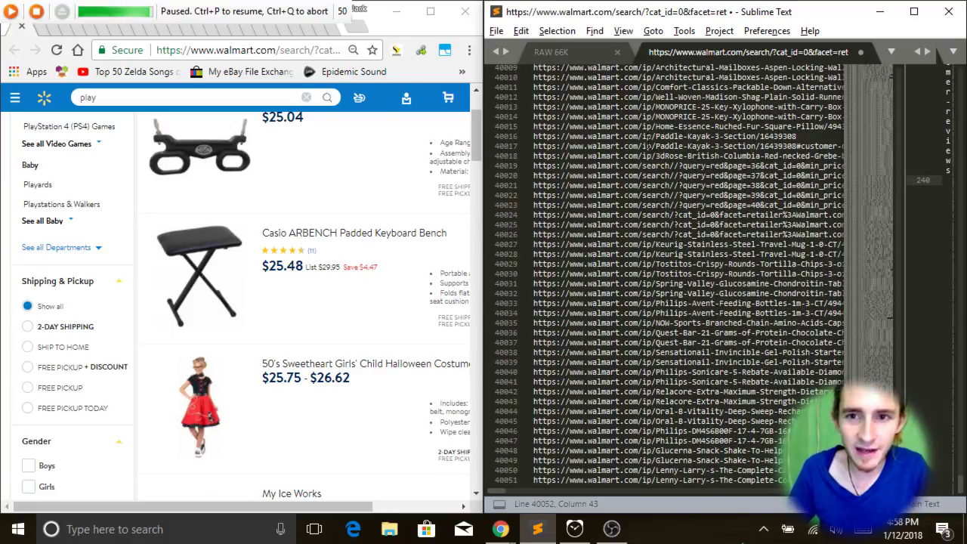
left_click_drag(638, 136, 656, 136)
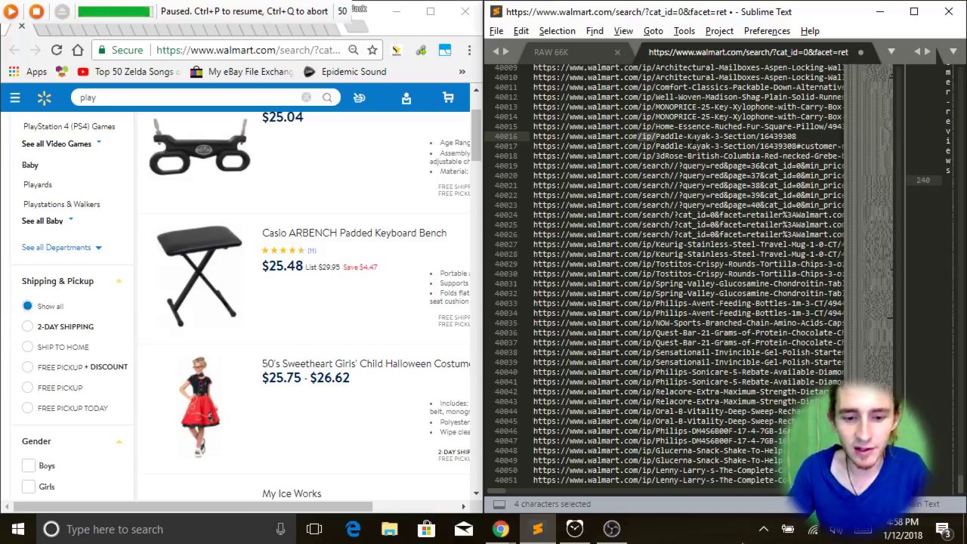
key("ctrl+f")
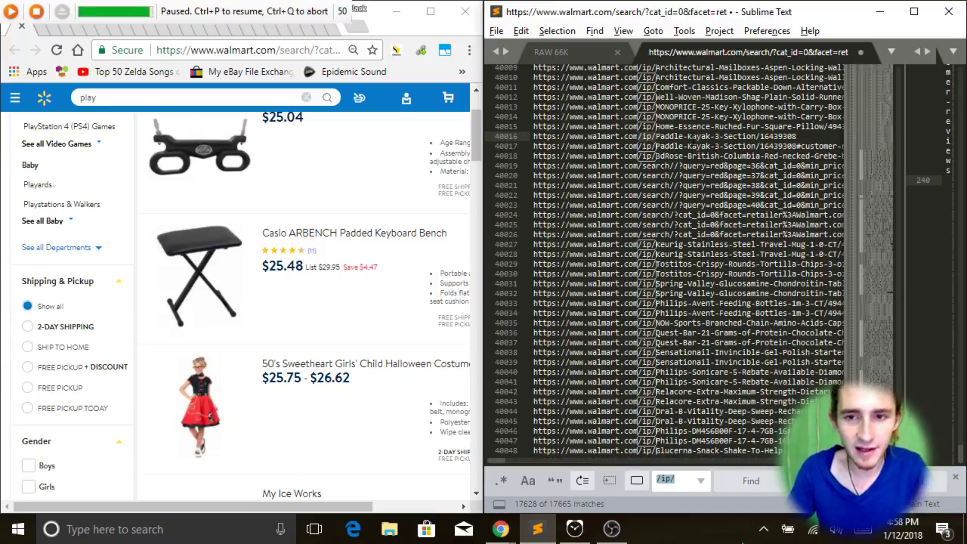
key("alt+Return")
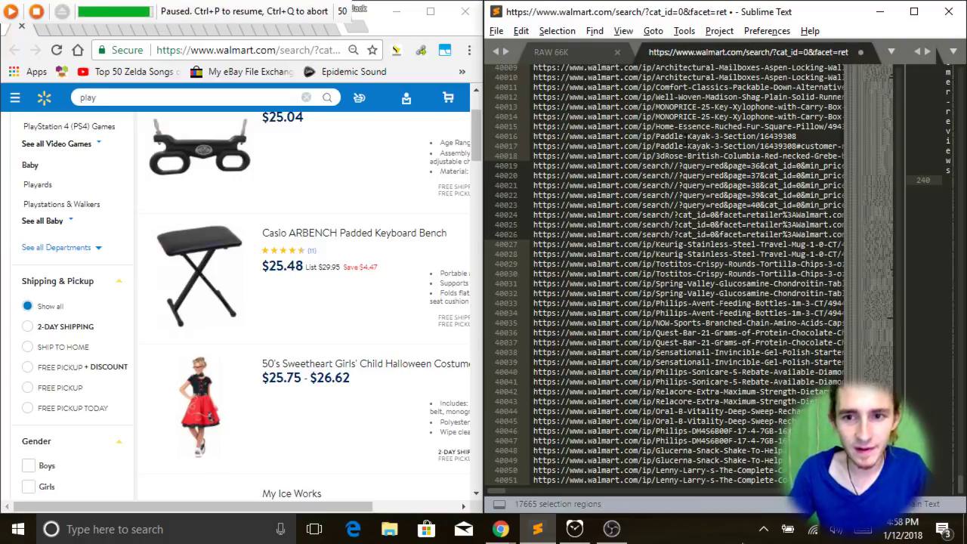
key("ctrl+l")
key("ctrl+c")
Replace the entire content of the raw URL list with the copied product lines.
key("ctrl+a")
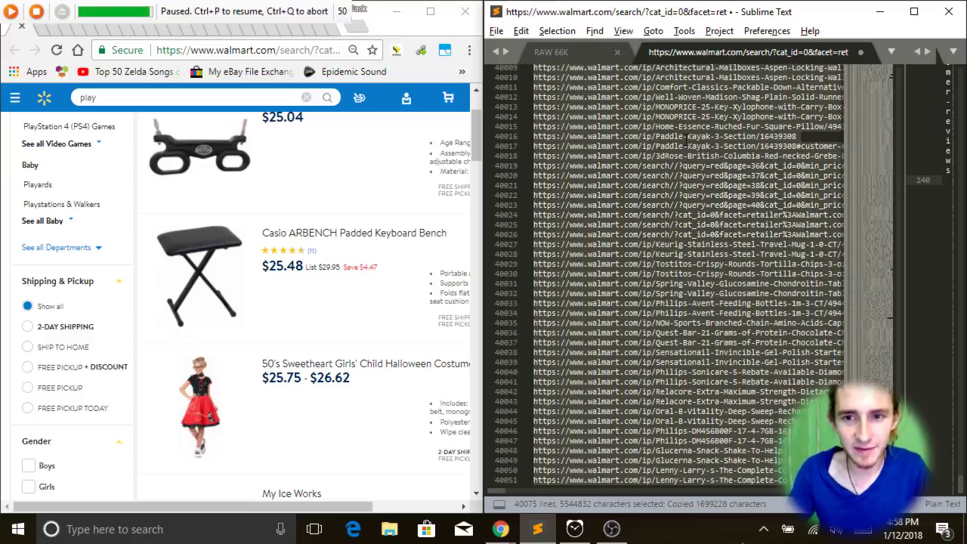
key("ctrl+n")
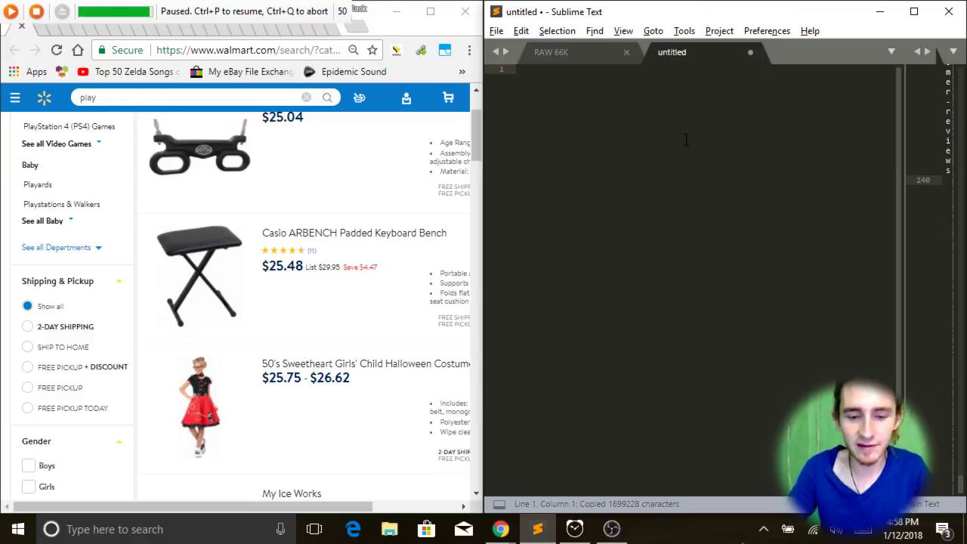
key("ctrl+v")
Find all occurrences of "#customer-reviews" in the product URLs and delete them.
scroll(650, 350, "down", 8)
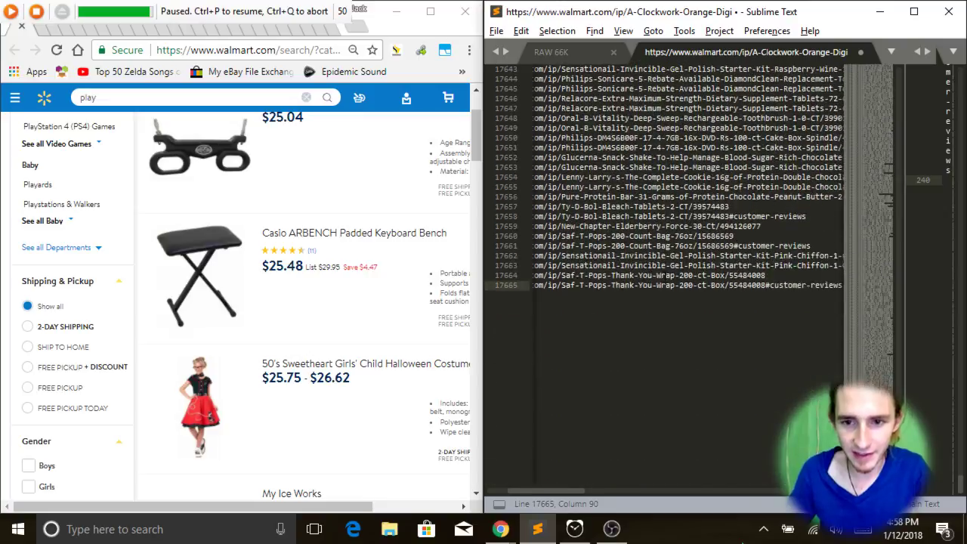
scroll(650, 351, "up", 3)
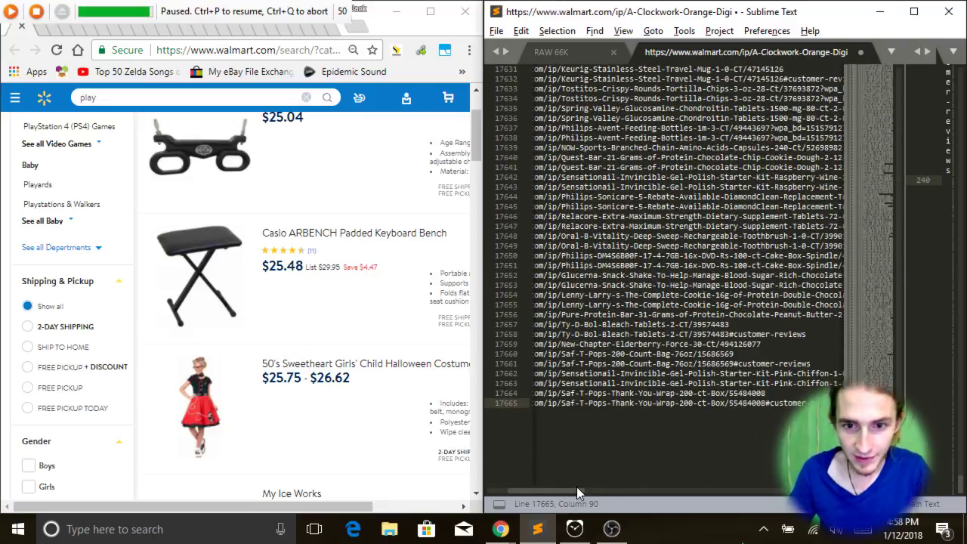
left_click_drag(543, 492, 482, 489)
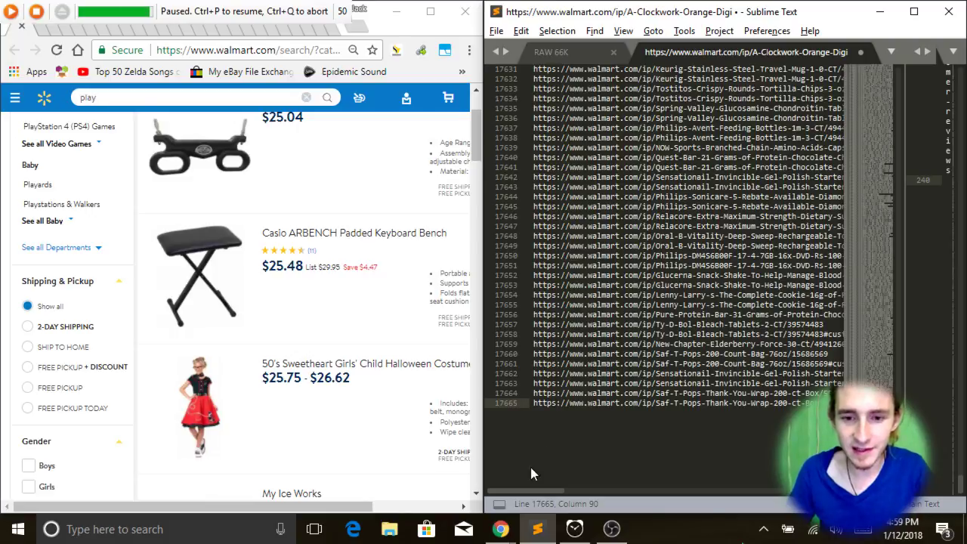
left_click_drag(532, 486, 543, 491)
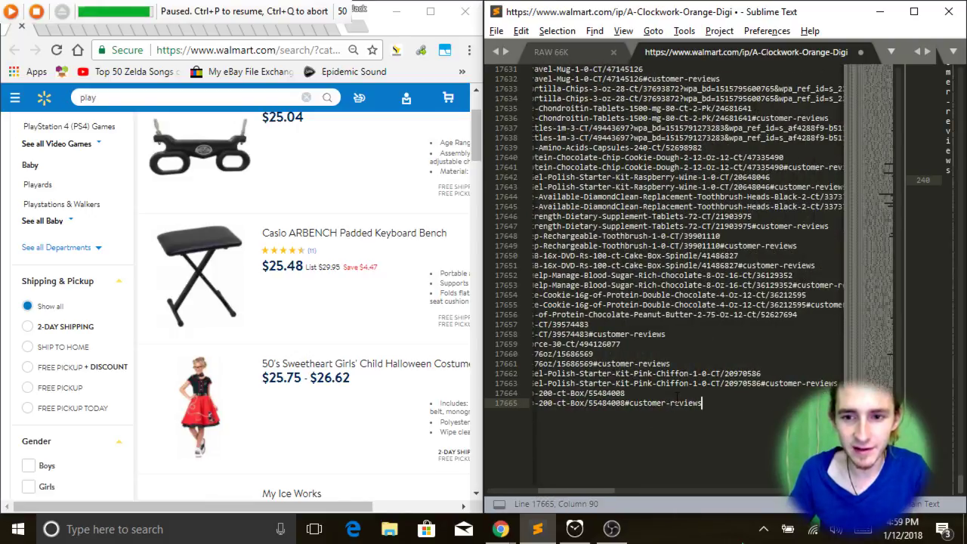
left_click_drag(595, 364, 671, 363)
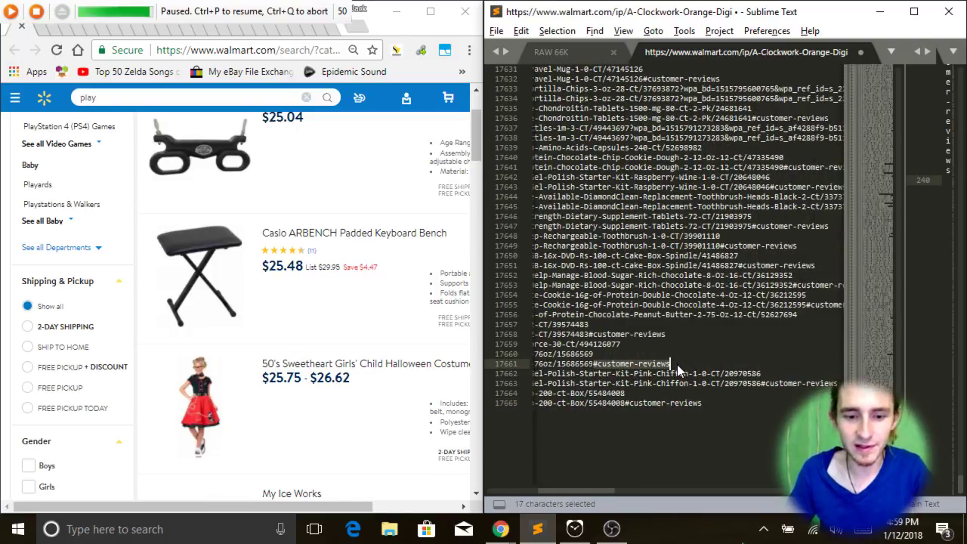
key("ctrl+f")
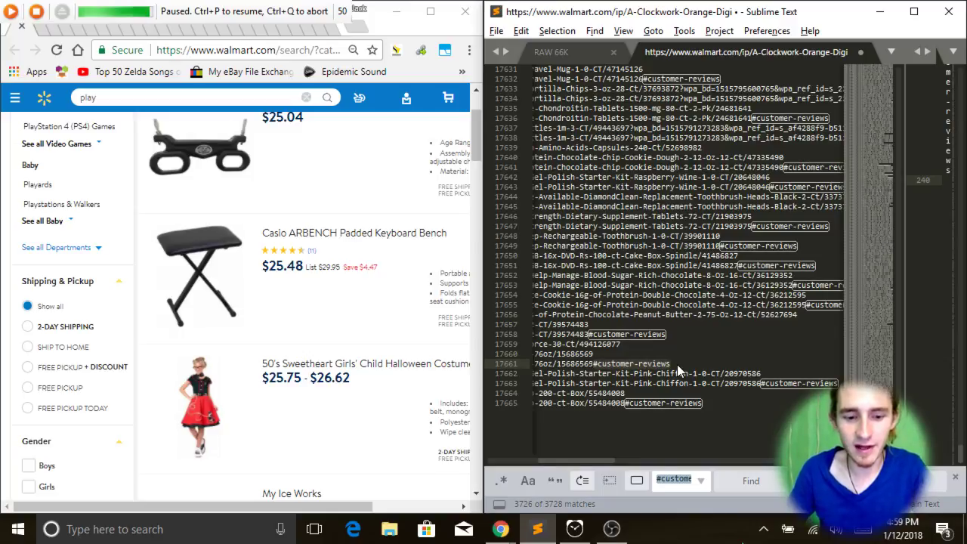
key("alt+Return")
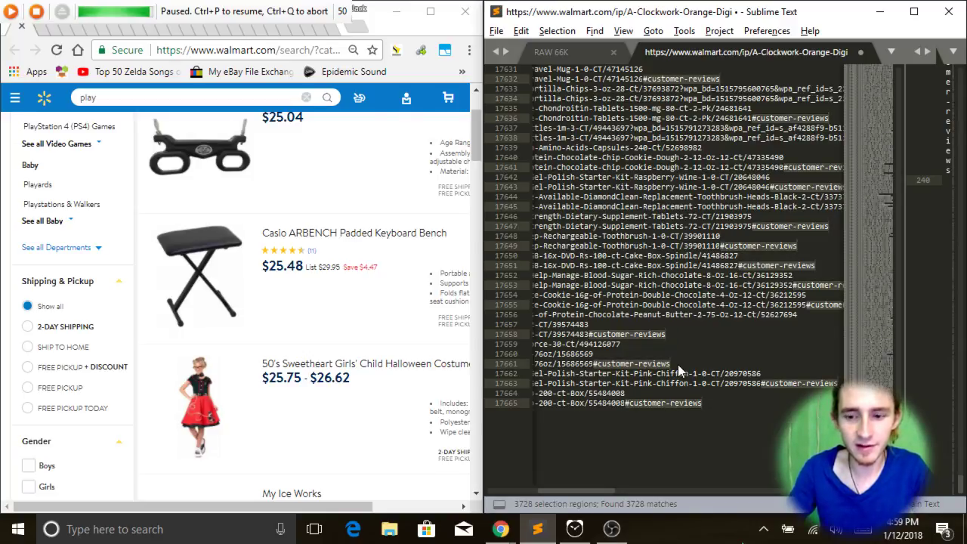
key("BackSpace")
Reduce the whole product URL list to unique lines again.
left_click(650, 255)
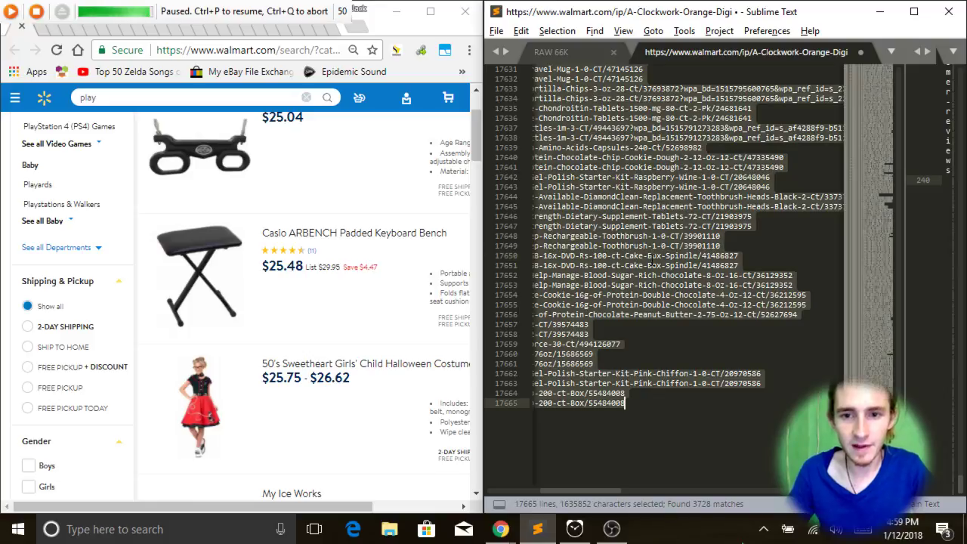
key("ctrl+a")
left_click(522, 31)
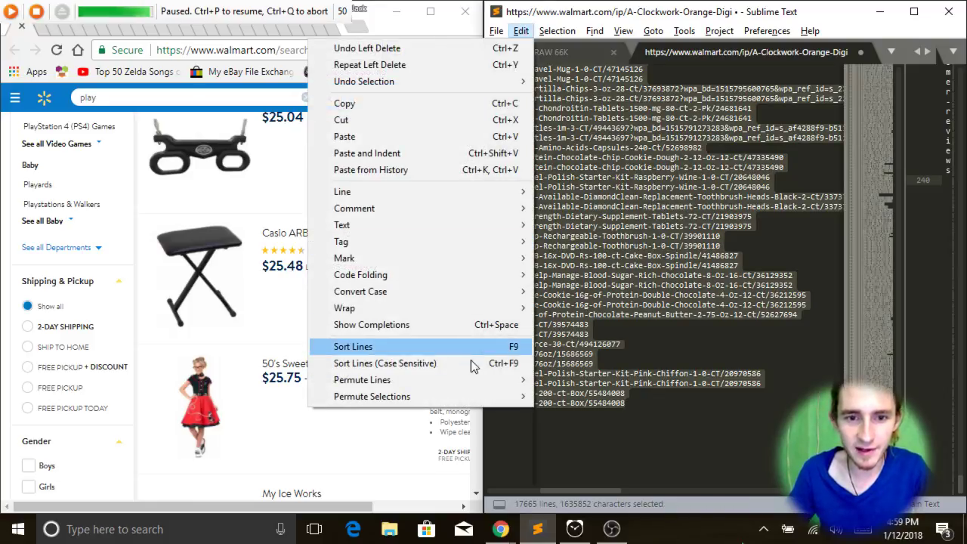
mouse_move(472, 380)
left_click(268, 395)
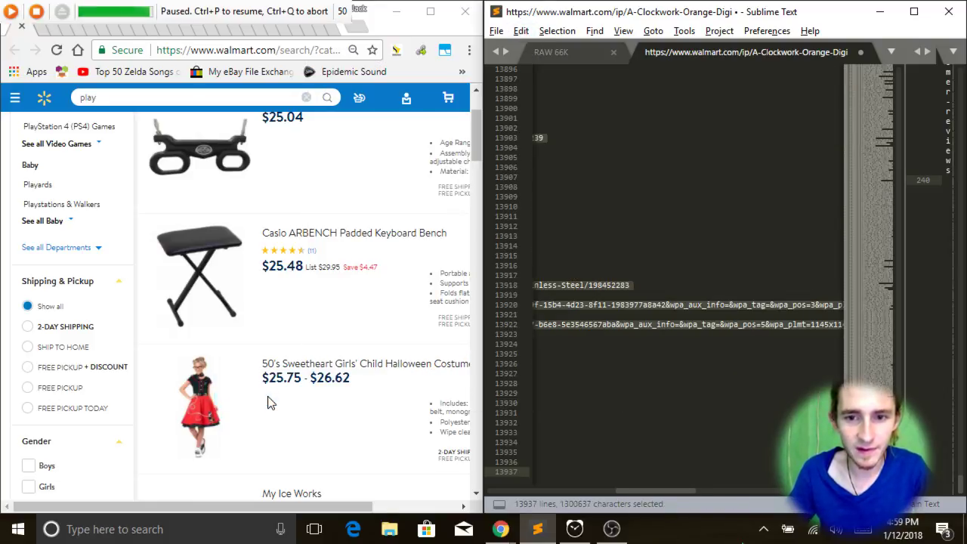
Copy the complete cleaned product URL list and clear it from its unsaved file.
left_click(667, 320)
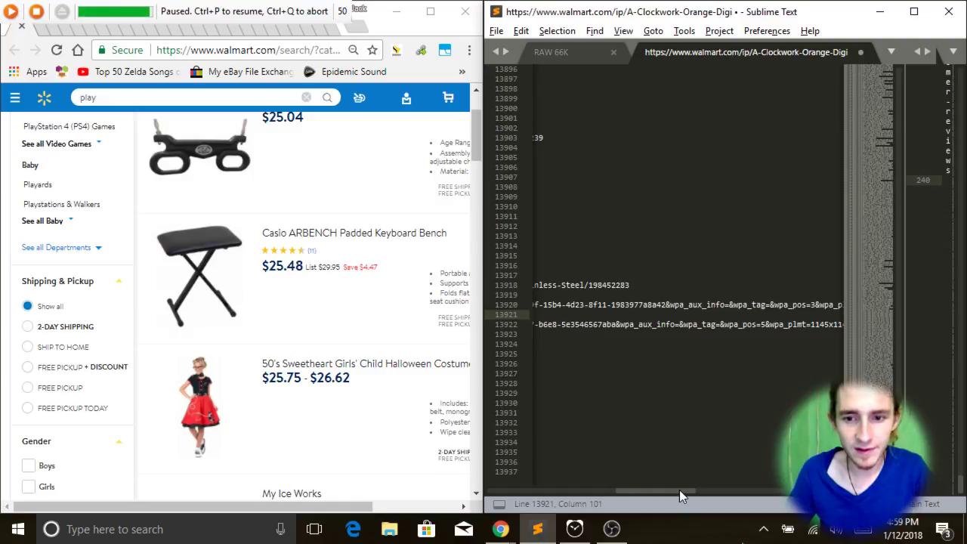
left_click_drag(679, 490, 498, 484)
left_click(649, 455)
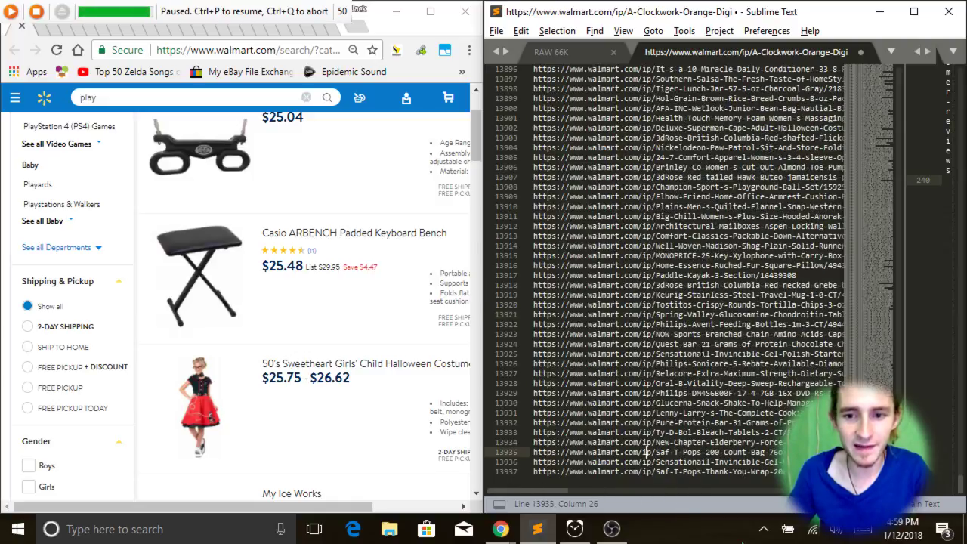
left_click(747, 265)
scroll(632, 213, "down", 4)
left_click_drag(627, 216, 627, 211)
key("ctrl+a")
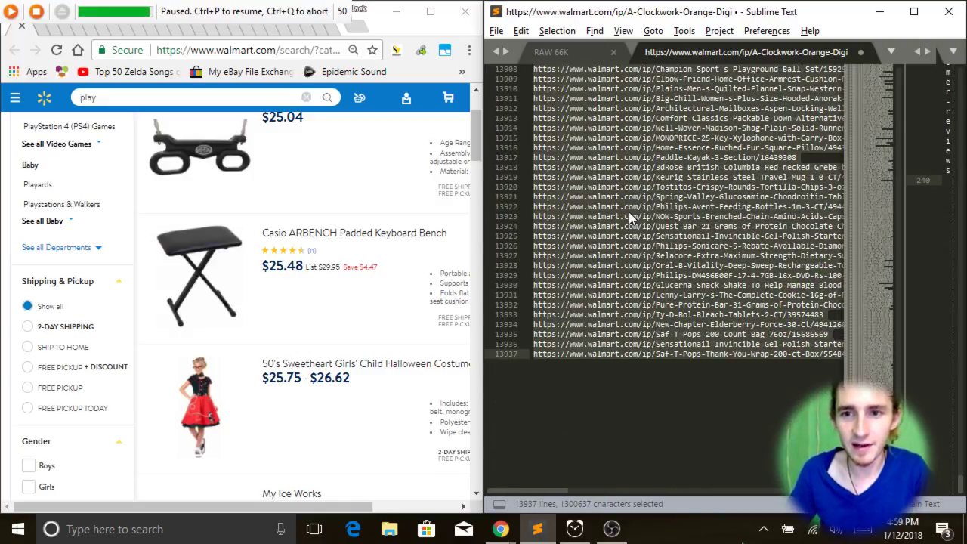
key("ctrl+c")
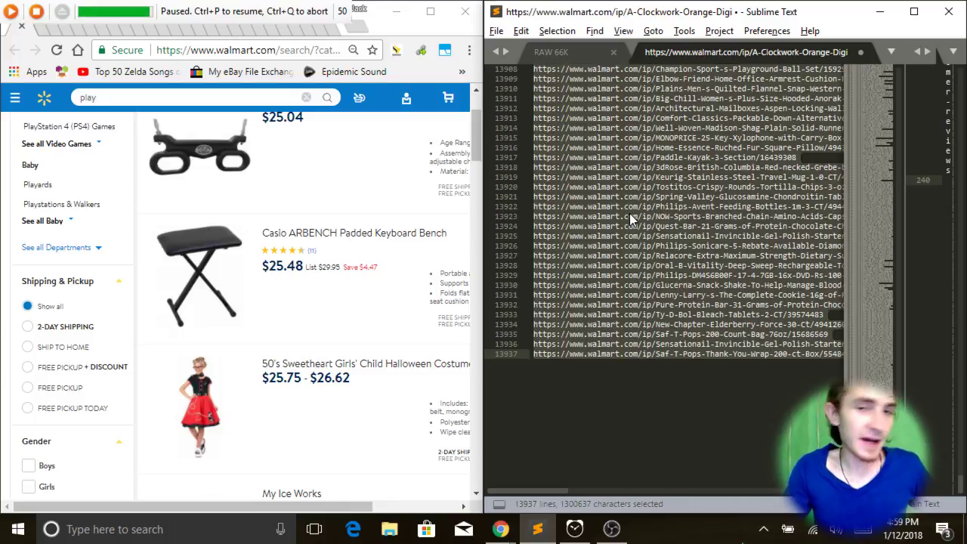
key("ctrl+c")
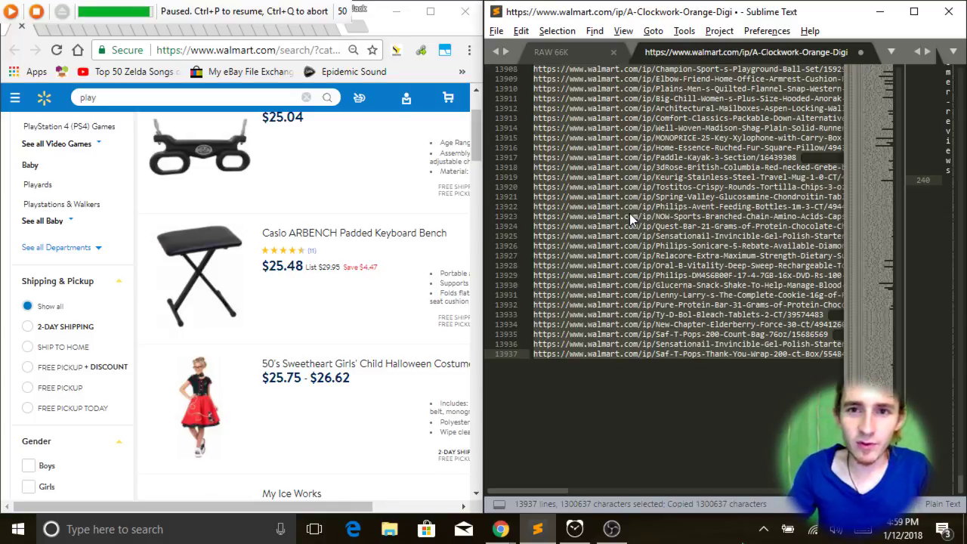
key("Delete")
Append the copied product URLs at the end of the RAW 66K file, followed by an empty line.
left_click(597, 54)
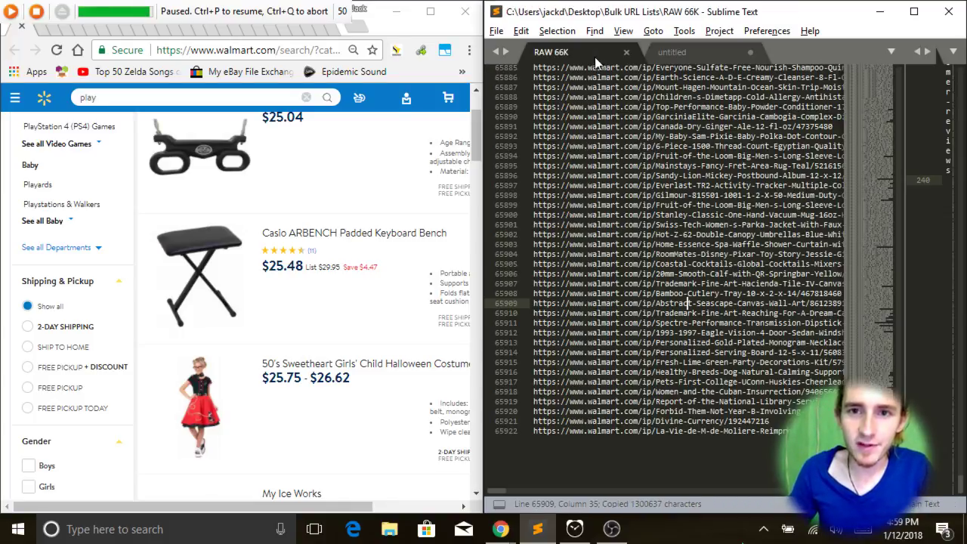
key("ctrl+End")
key("ctrl+v")
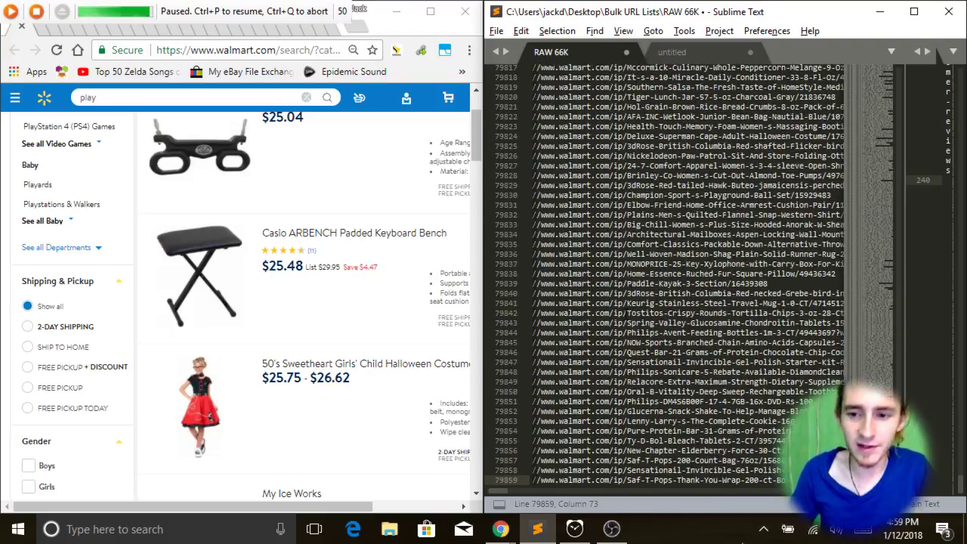
key("Return")
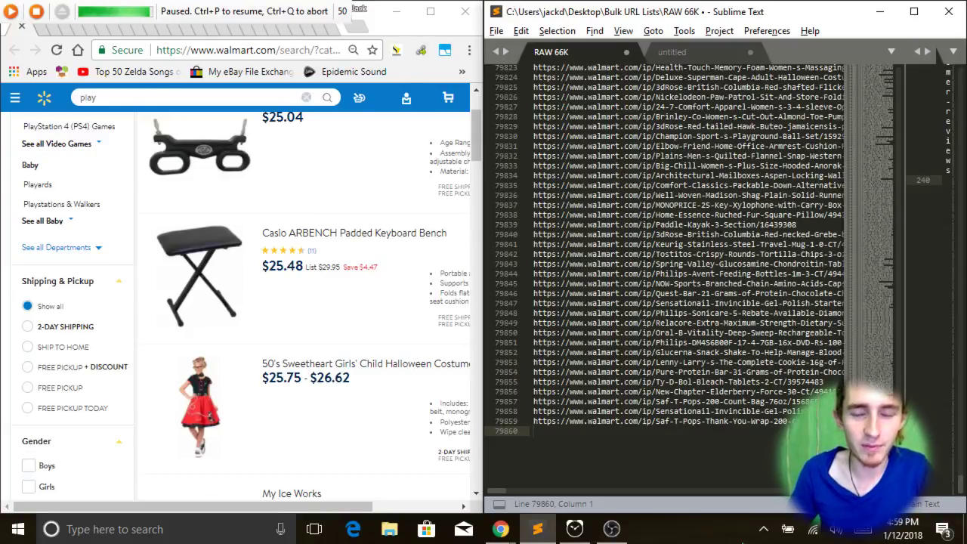
left_click(656, 235)
left_click(736, 185)
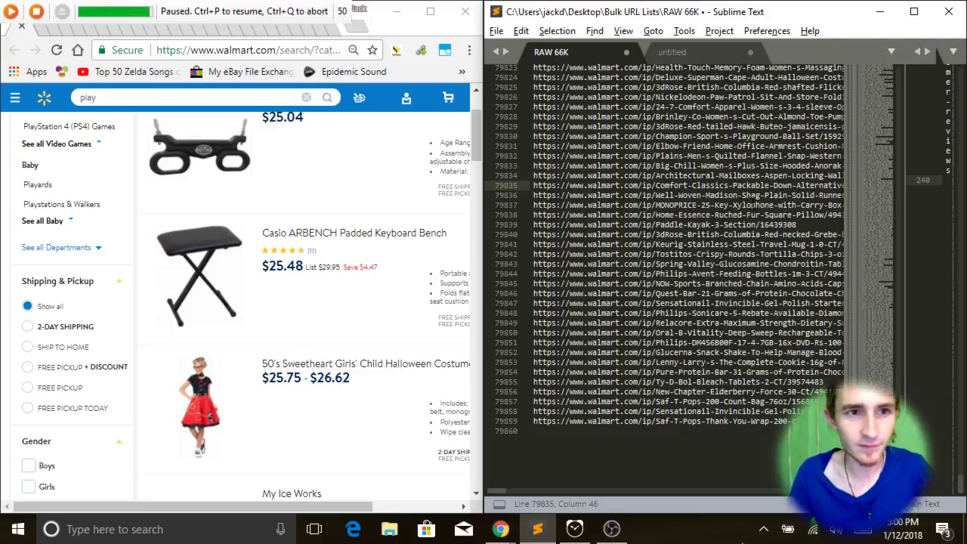
left_click(697, 166)
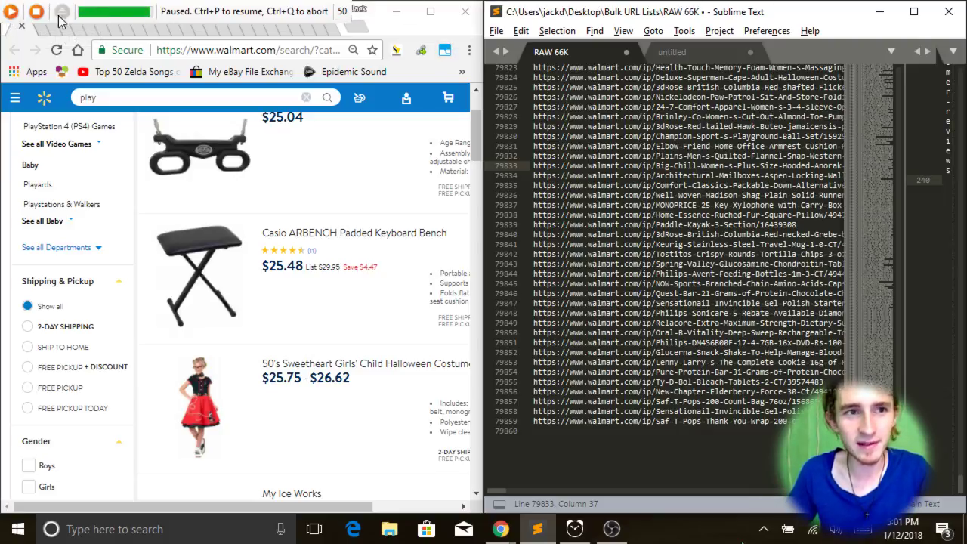
Stop the paused macro playback and close the browser window holding the Walmart search tabs.
left_click(35, 18)
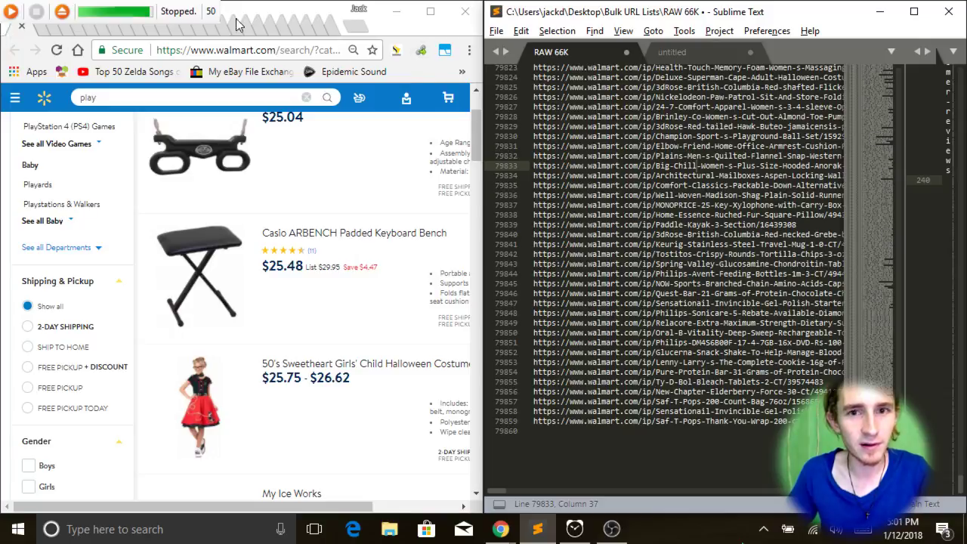
left_click(456, 24)
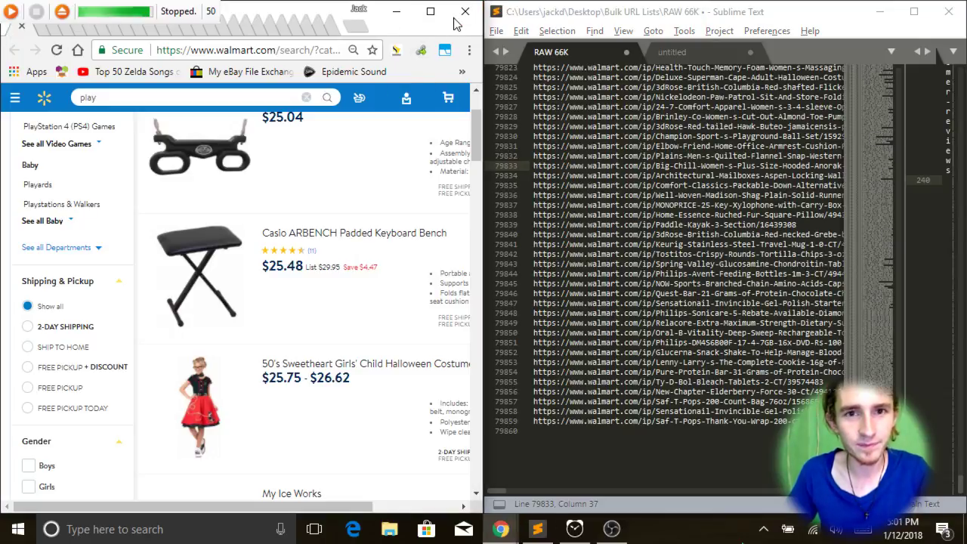
left_click(465, 11)
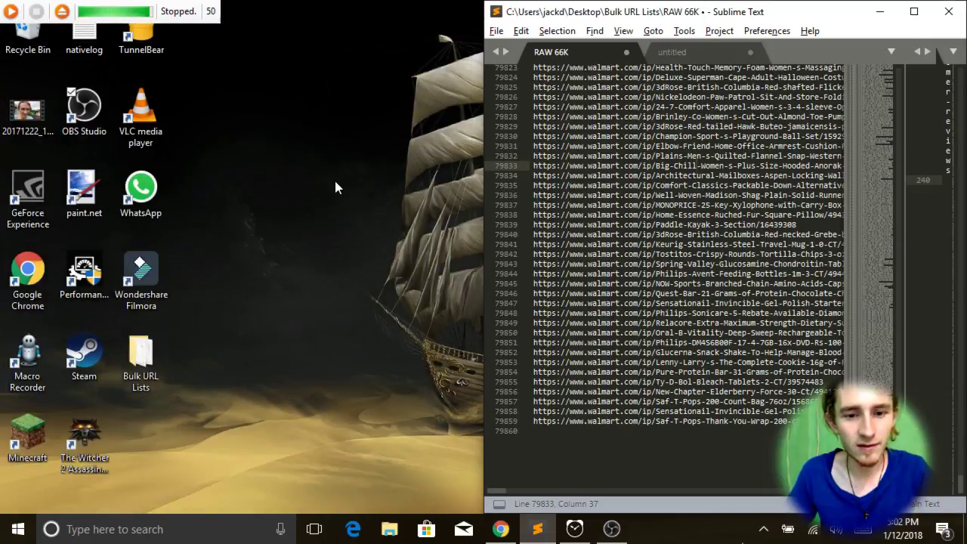
Switch to the remaining Chrome window and examine the Master Bulk List Phase 1 search URLs through the last filled row.
left_click(501, 529)
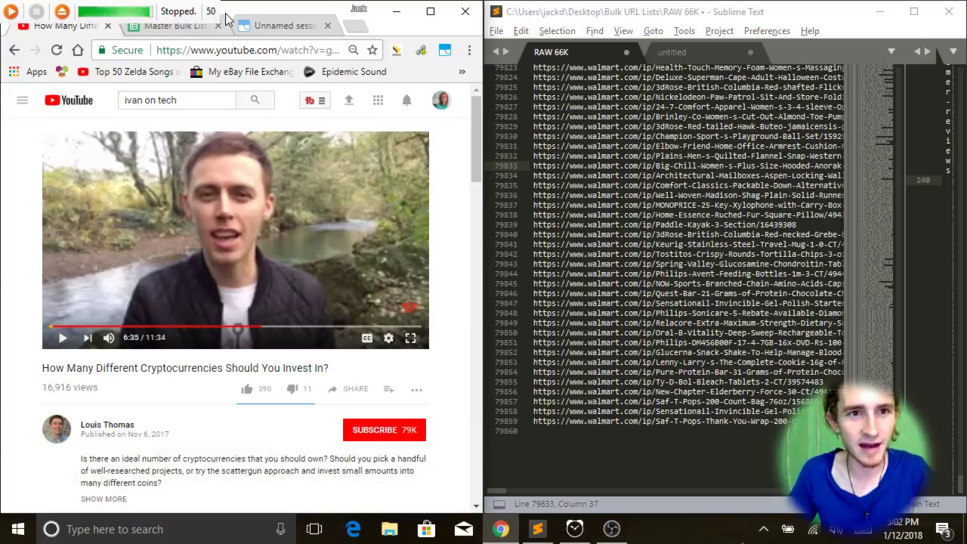
left_click(189, 28)
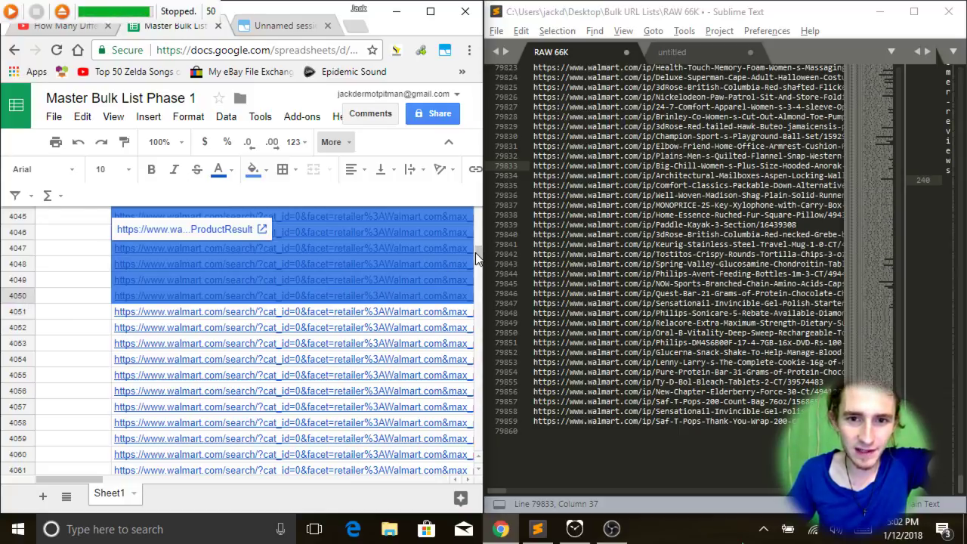
left_click_drag(475, 252, 467, 447)
scroll(270, 328, "up", 10)
scroll(270, 328, "down", 1)
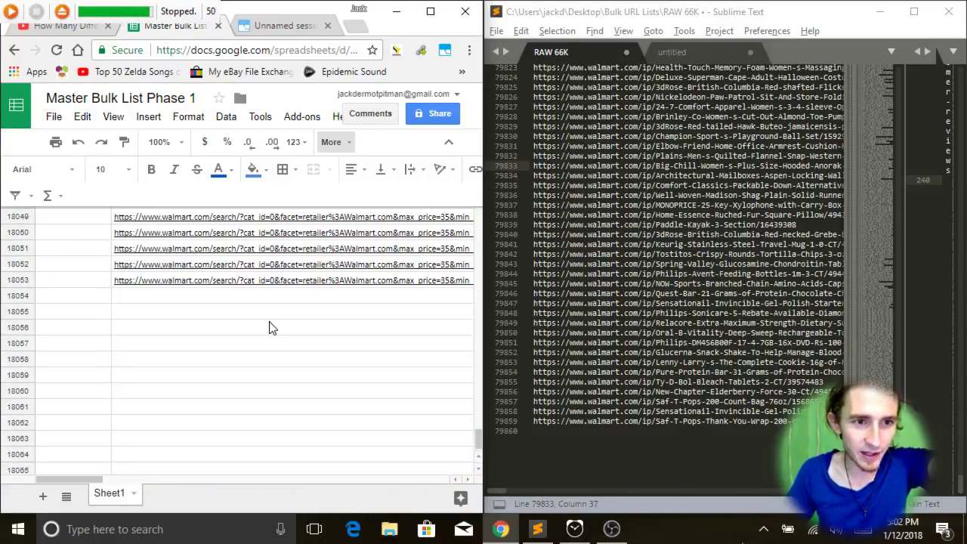
left_click(173, 281)
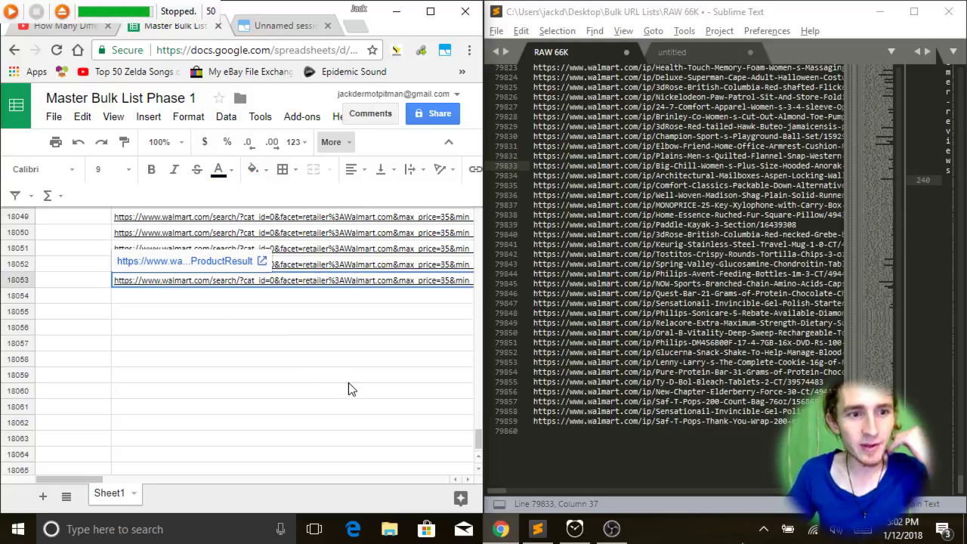
left_click_drag(478, 438, 485, 222)
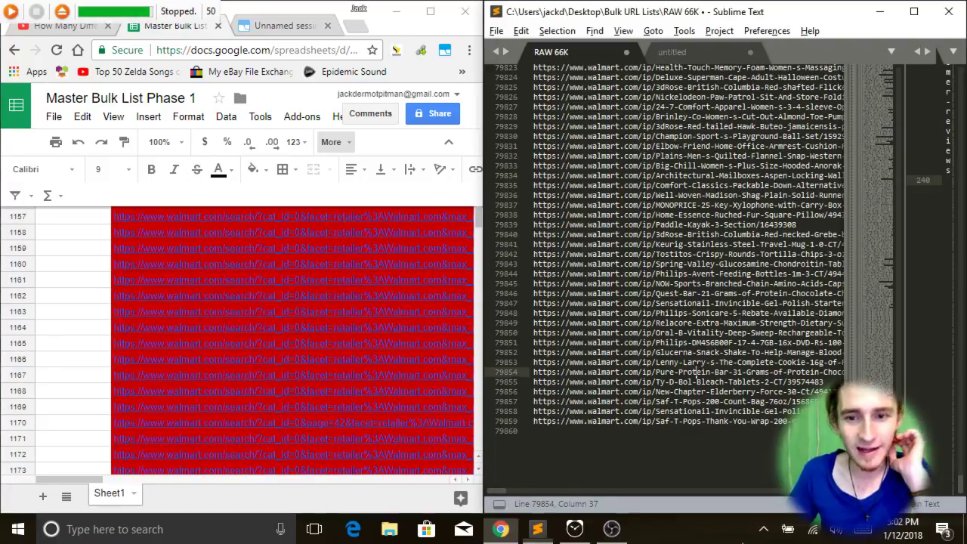
Look over the last product URLs at the end of the RAW 66K file in Sublime Text.
left_click(663, 166)
scroll(664, 166, "down", 4)
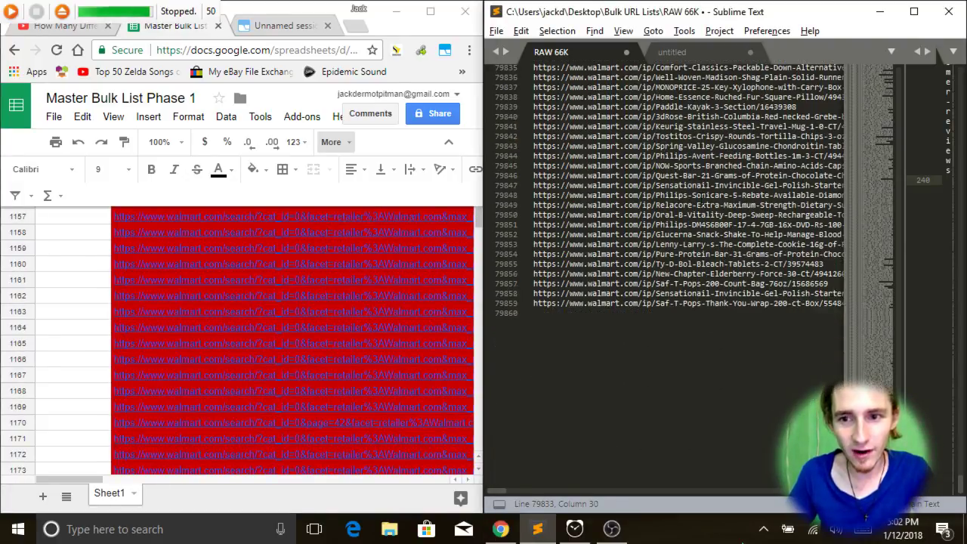
left_click(581, 328)
left_click_drag(577, 314, 574, 264)
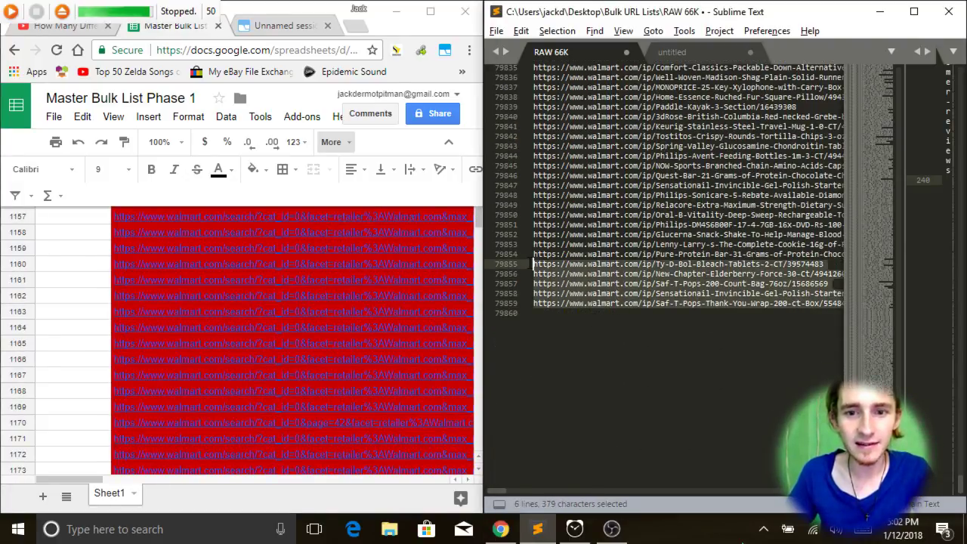
left_click(575, 301)
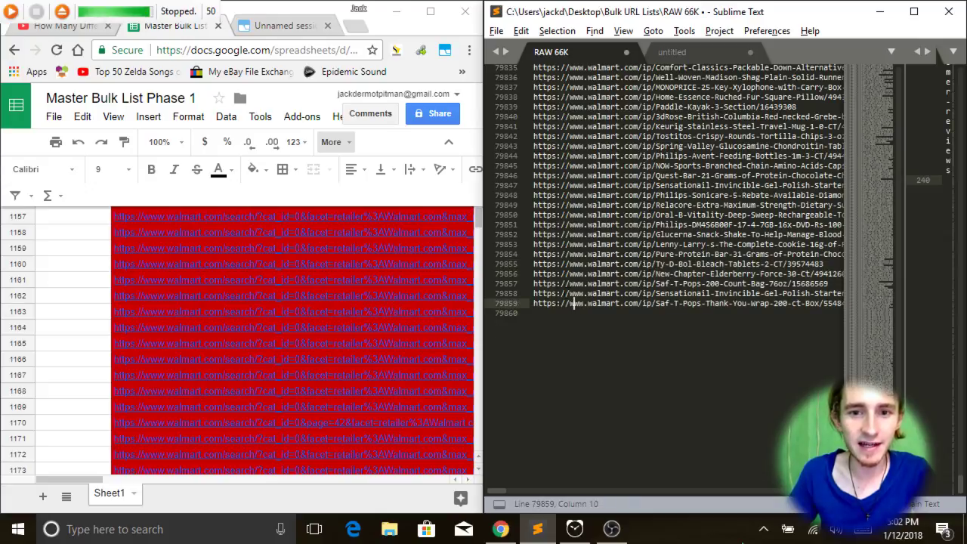
left_click(604, 293)
left_click_drag(673, 306, 518, 197)
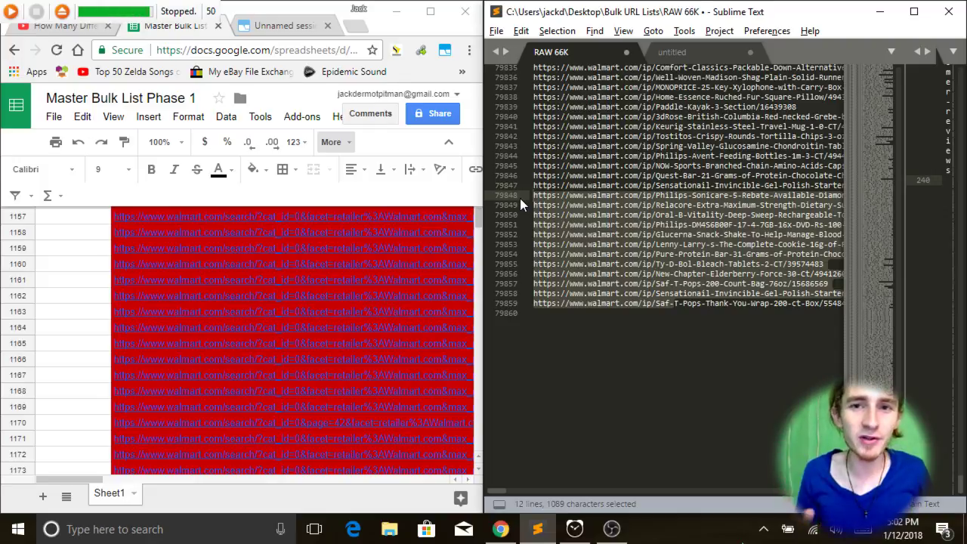
left_click(692, 156)
left_click(720, 234)
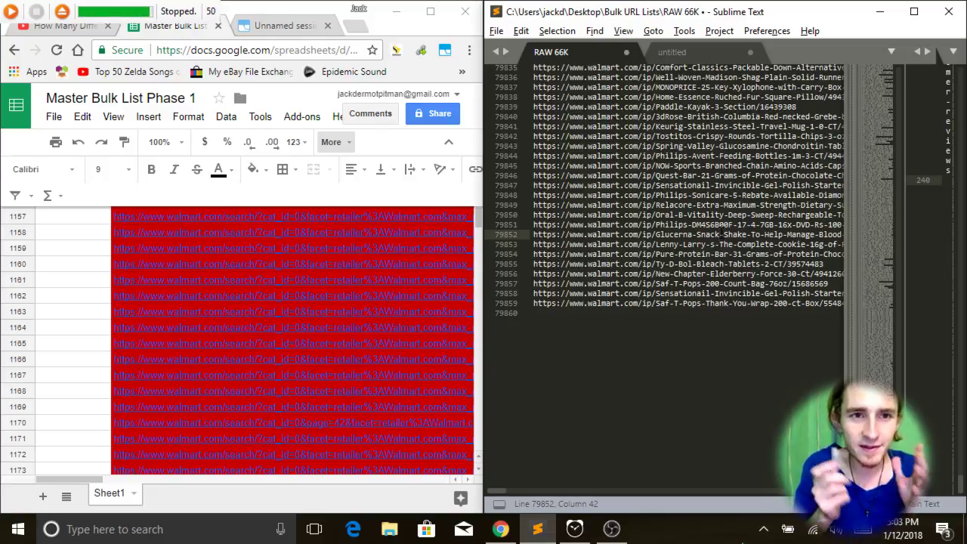
Open walmart.com in a new Chrome tab, search the store for "supply" and look over the product results.
left_click(361, 30)
type("walmart.c")
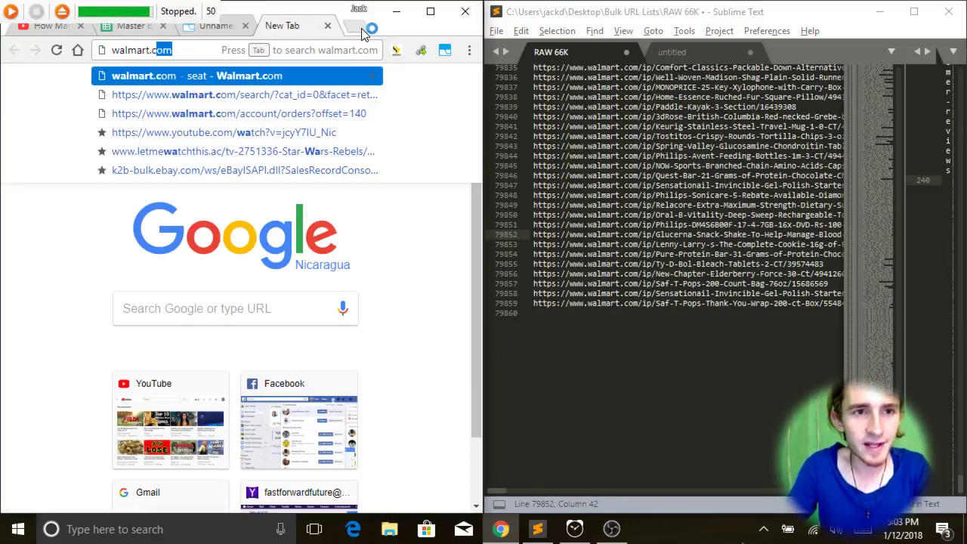
key("Return")
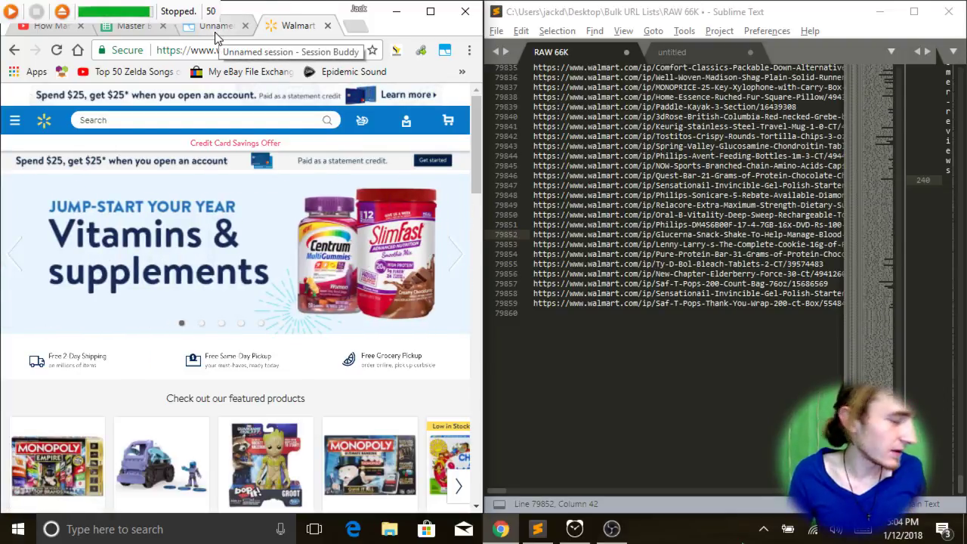
left_click(210, 120)
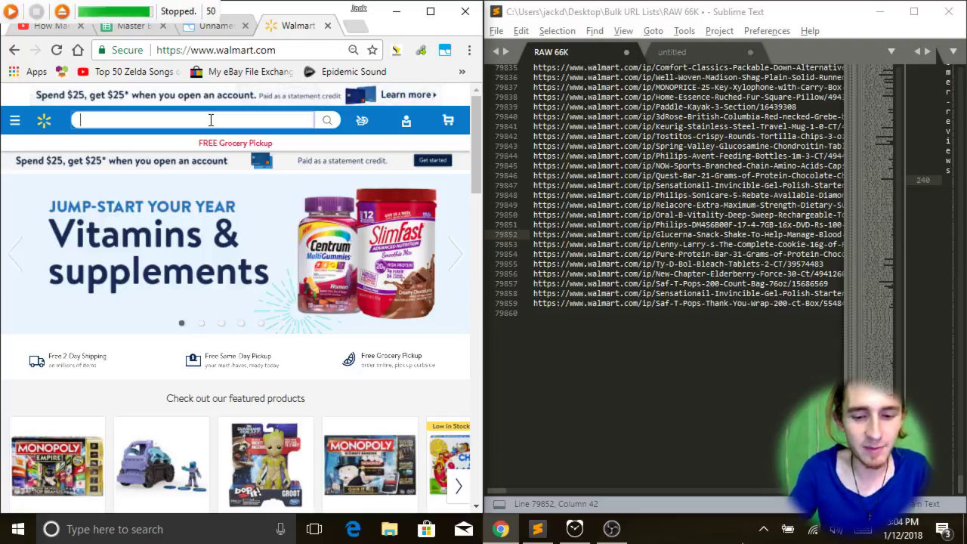
type("supply")
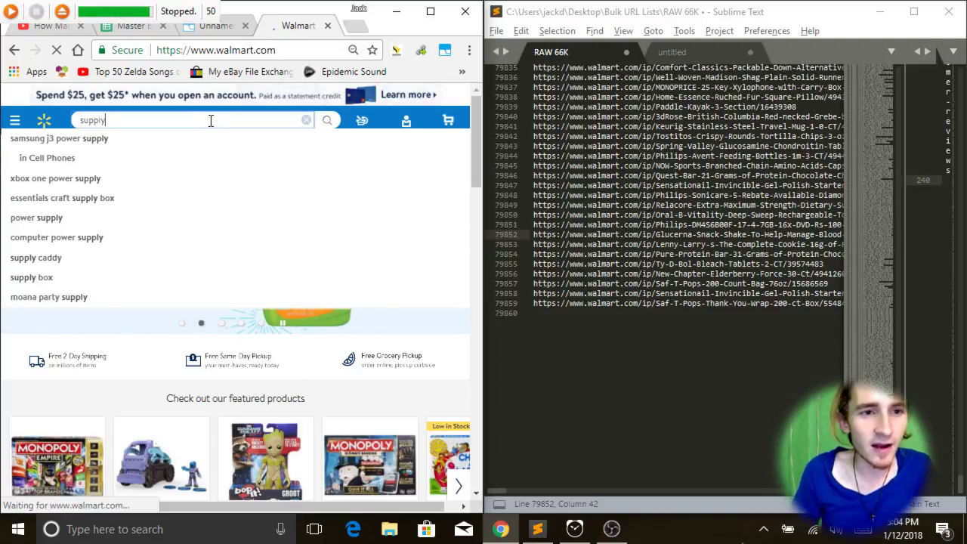
key("Return")
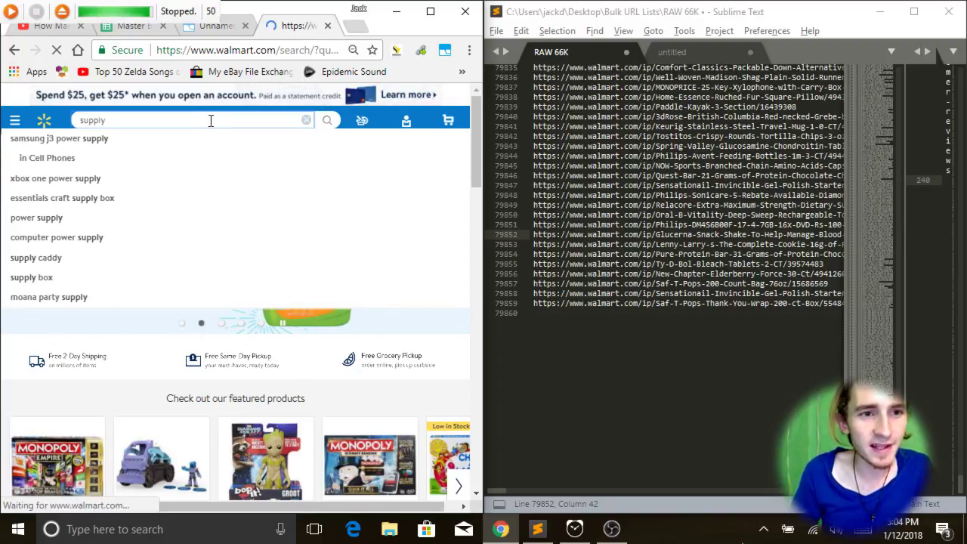
scroll(280, 216, "down", 2)
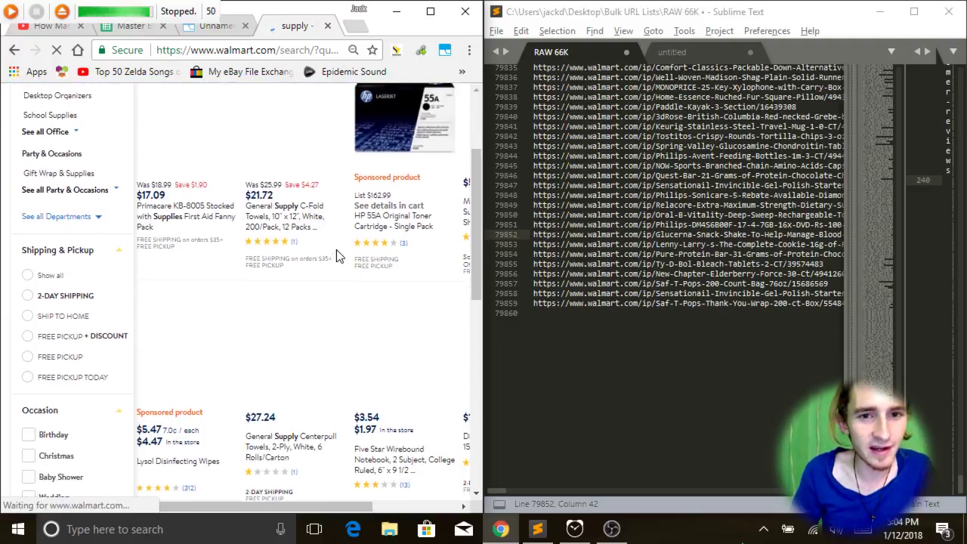
left_click_drag(263, 507, 362, 488)
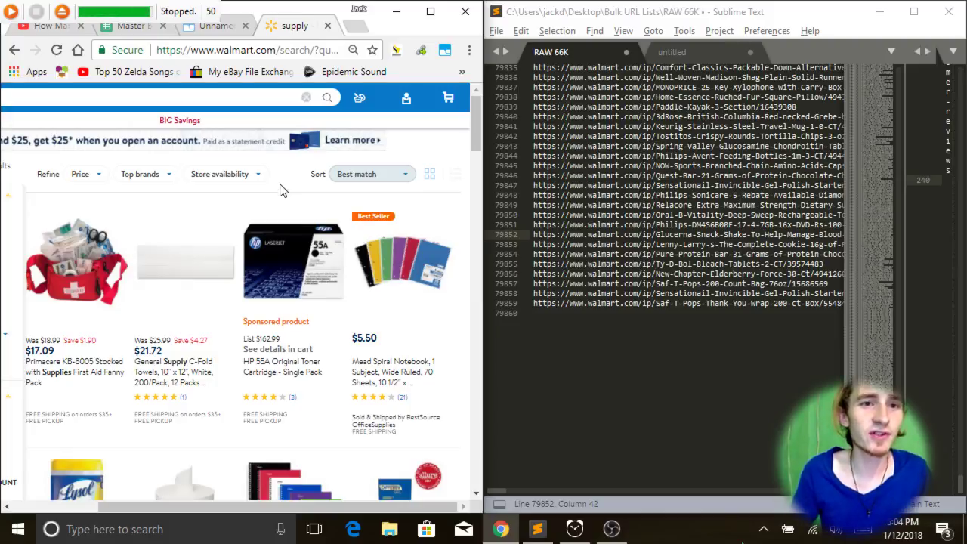
Return to the Master Bulk List Phase 1 spreadsheet and review its red-highlighted block of Walmart search URLs.
left_click(139, 27)
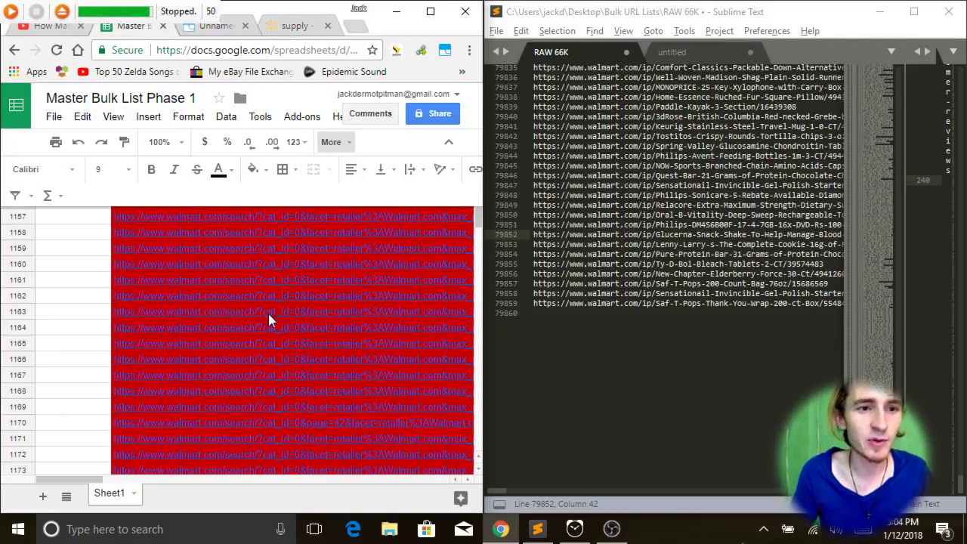
left_click(628, 246)
left_click(651, 314)
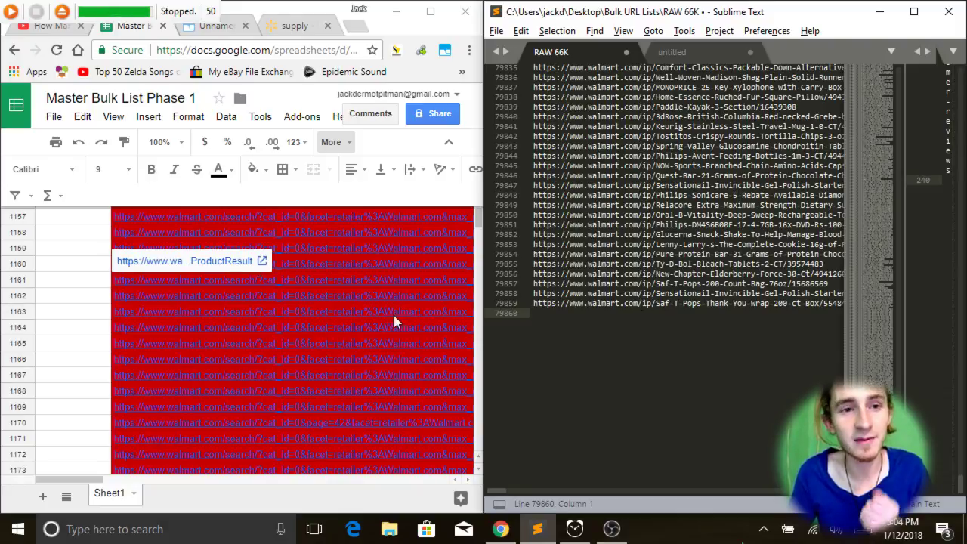
left_click(610, 303)
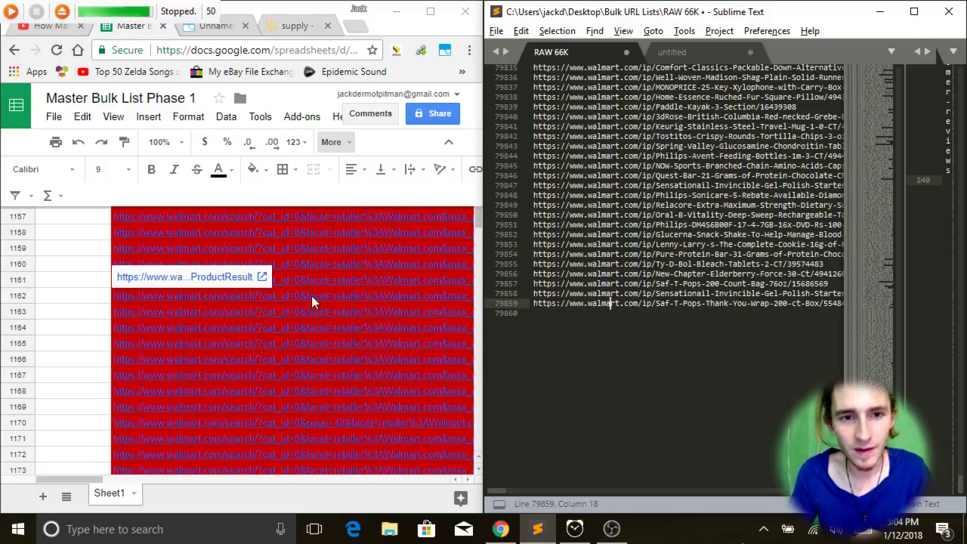
scroll(282, 291, "down", 3)
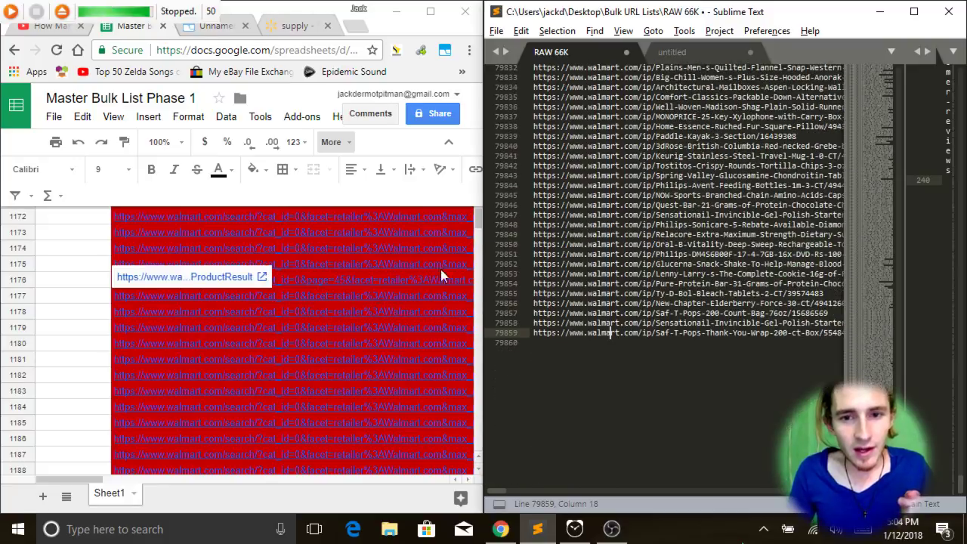
left_click(556, 334)
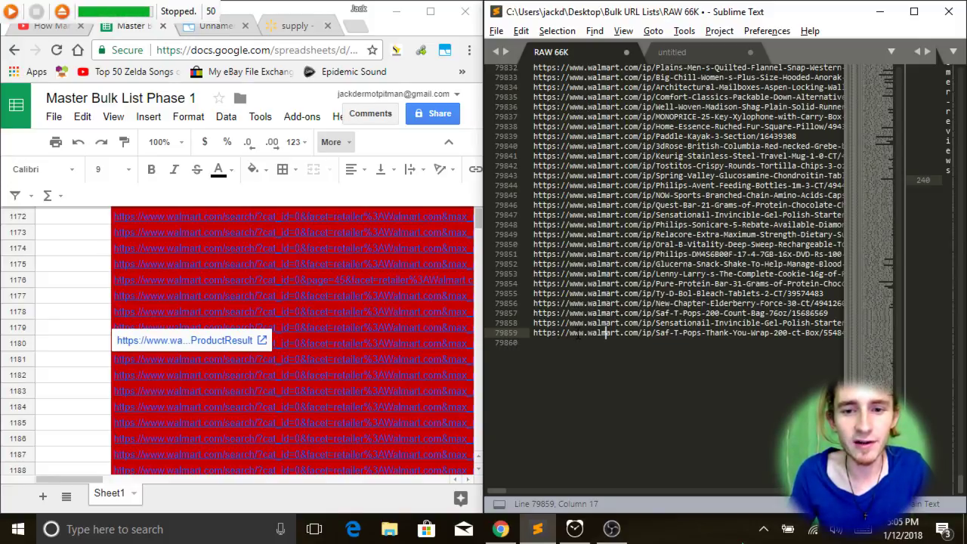
scroll(338, 338, "down", 12)
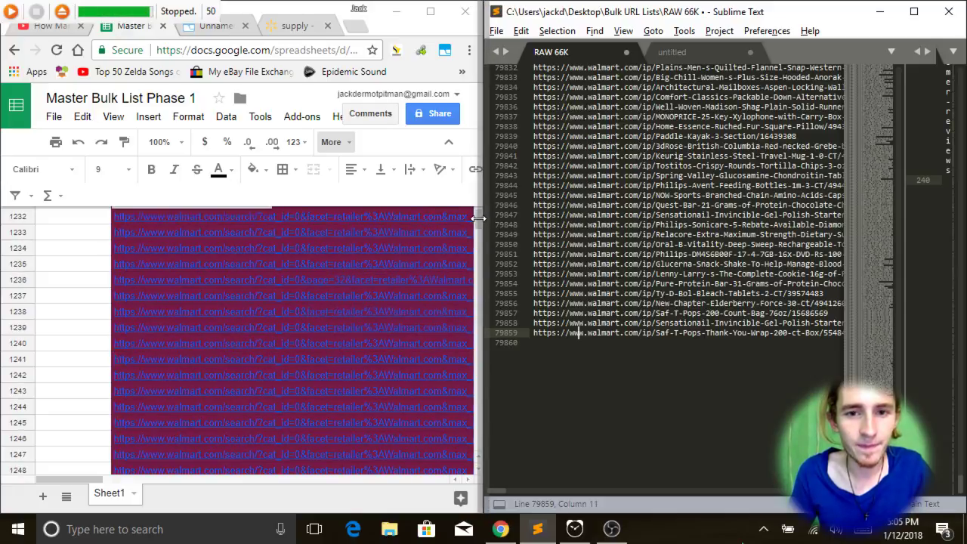
Find where the blue-highlighted search URLs end and the unhighlighted ones begin in Master Bulk List Phase 1.
left_click_drag(479, 223, 479, 267)
scroll(344, 304, "up", 20)
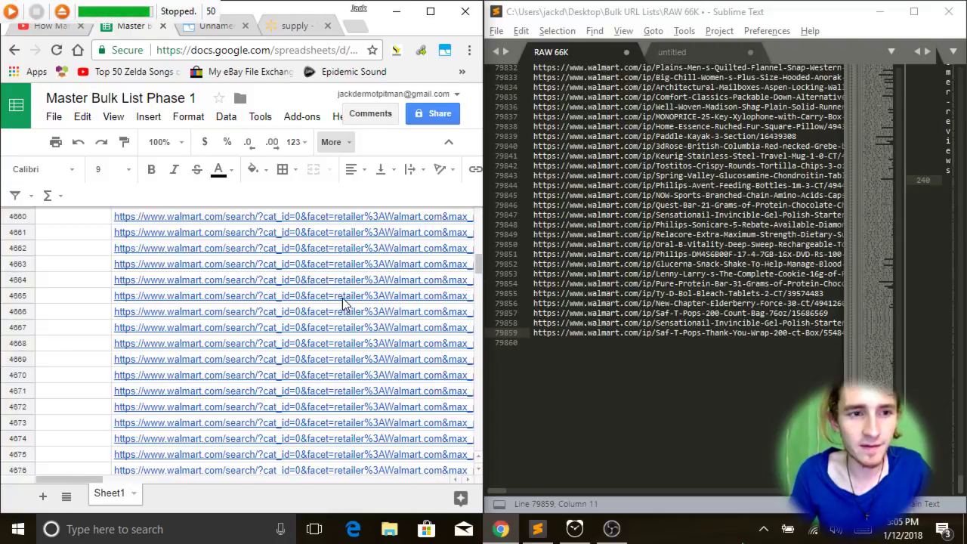
scroll(339, 305, "up", 20)
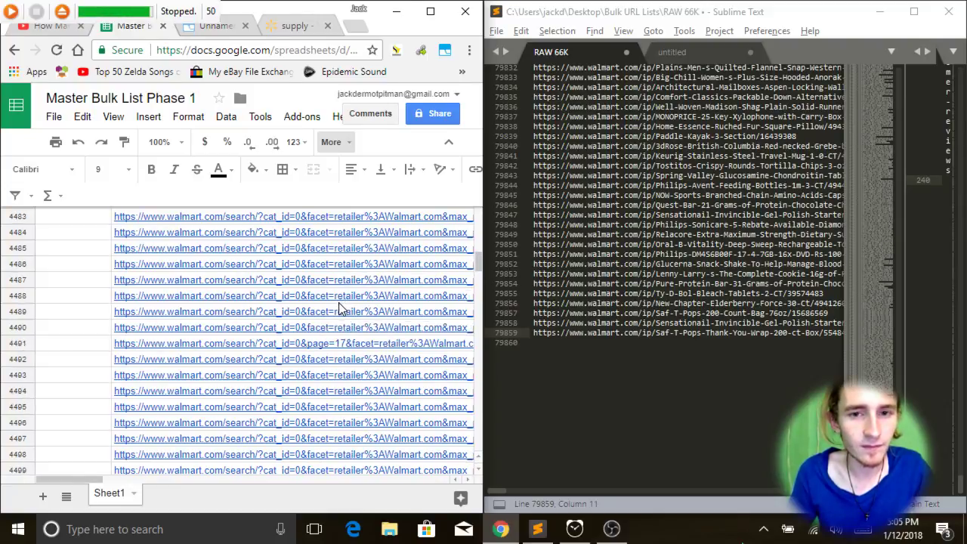
scroll(342, 307, "up", 20)
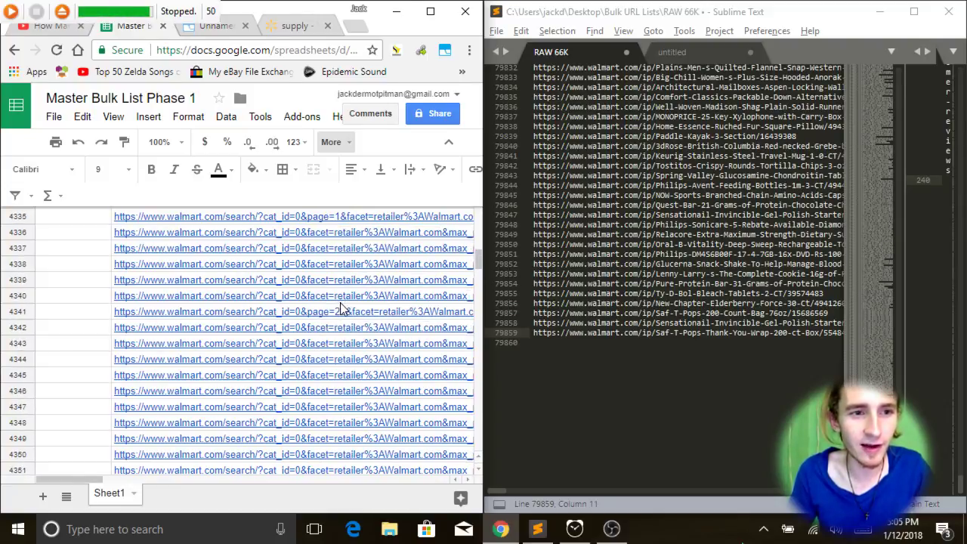
scroll(345, 309, "up", 20)
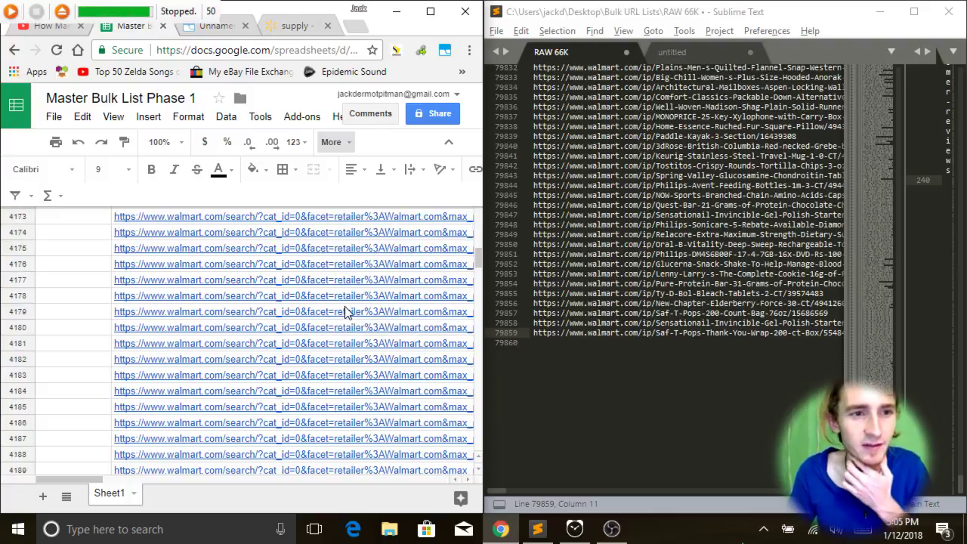
scroll(348, 309, "up", 13)
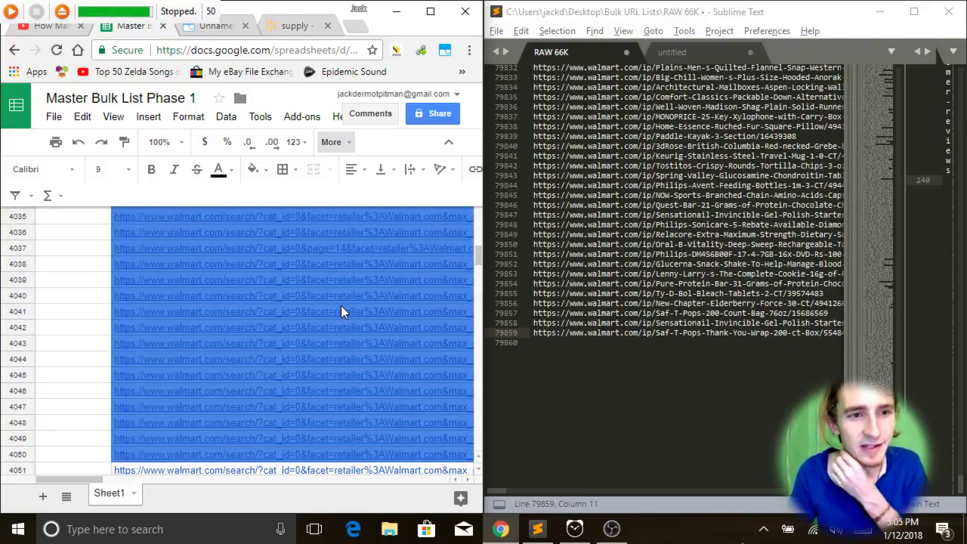
scroll(341, 306, "down", 3)
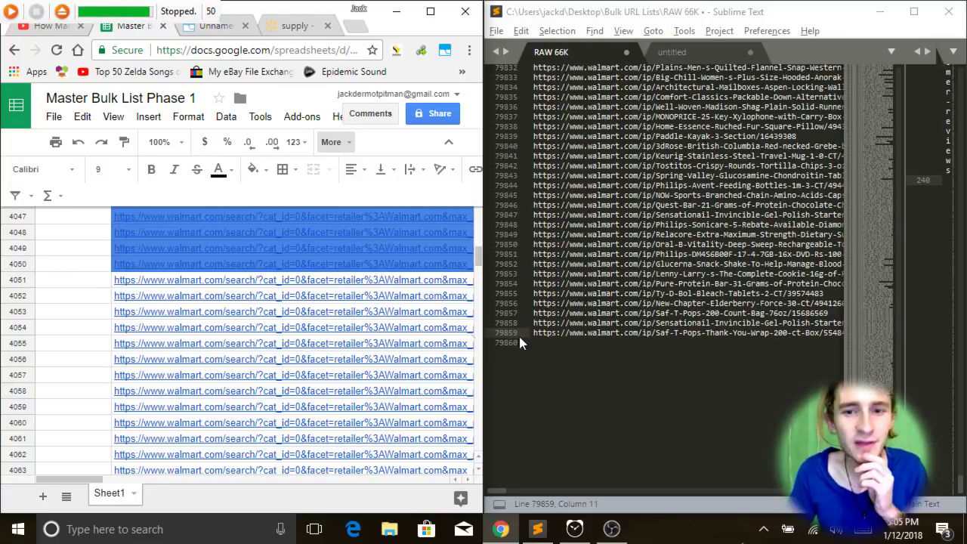
left_click(560, 334)
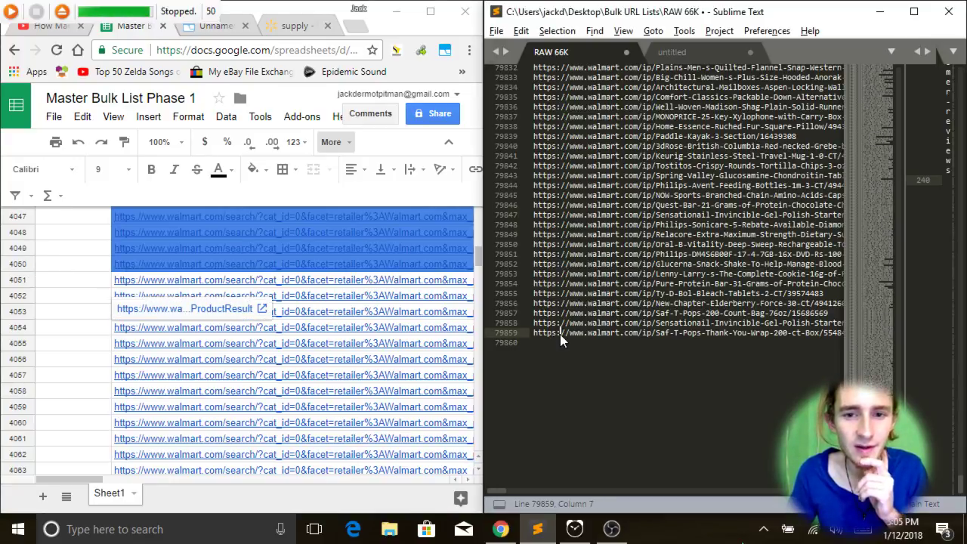
left_click(542, 333)
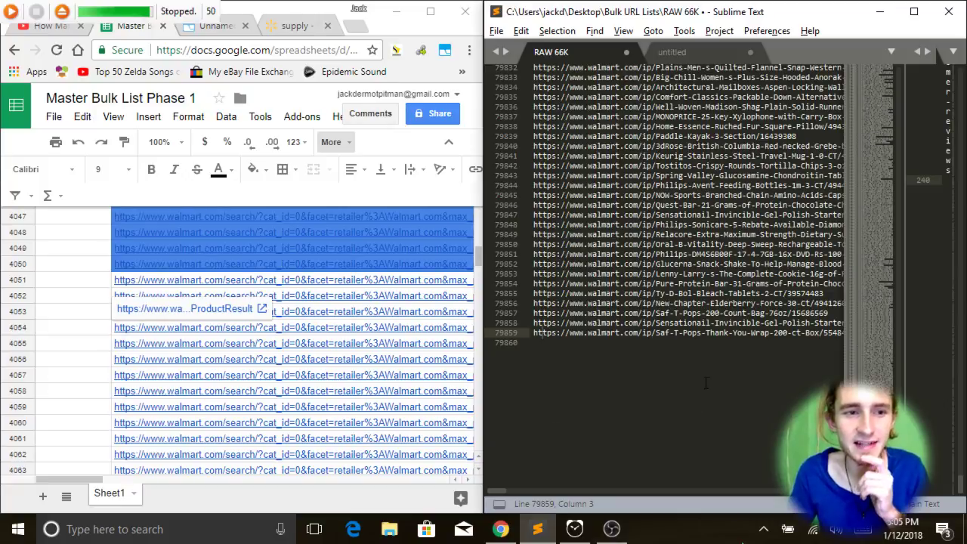
left_click(651, 333)
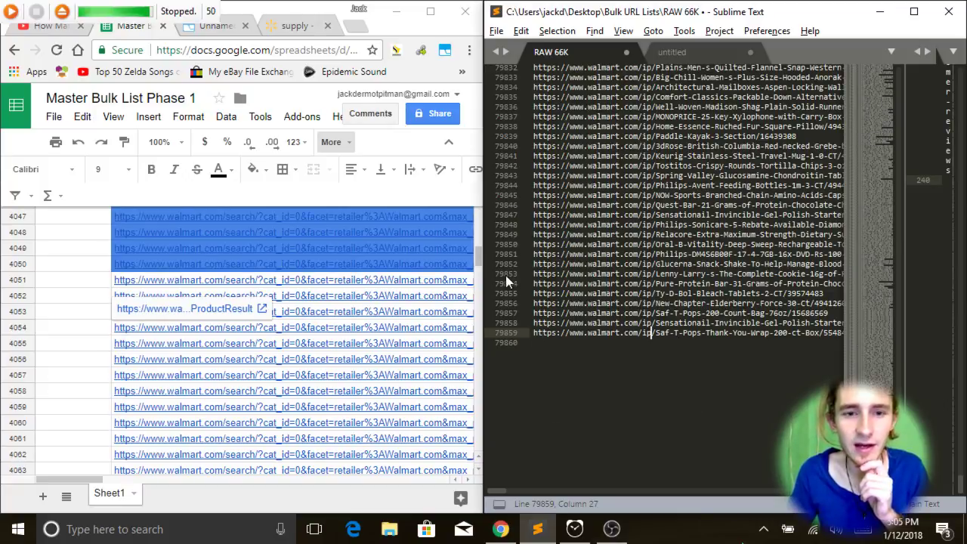
Find the last filled row of Walmart search URLs in Master Bulk List Phase 1, past the unhighlighted entries.
left_click_drag(475, 255, 471, 262)
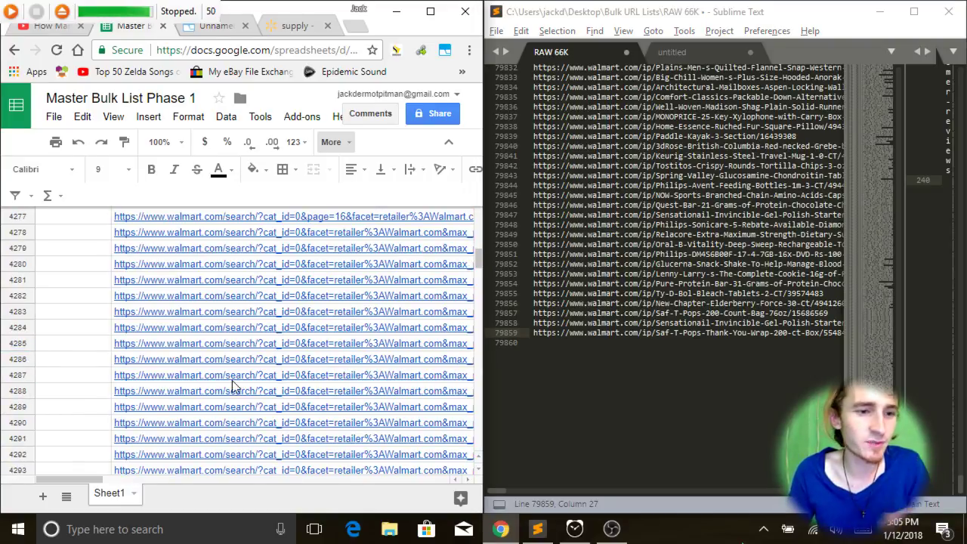
left_click(624, 348)
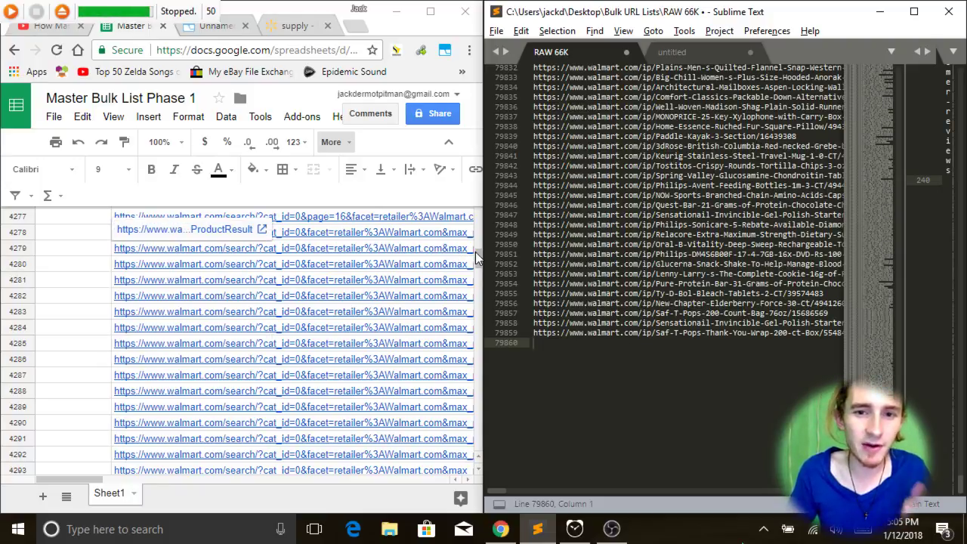
left_click_drag(475, 256, 478, 437)
left_click_drag(478, 437, 470, 443)
scroll(124, 302, "down", 5)
left_click(122, 310)
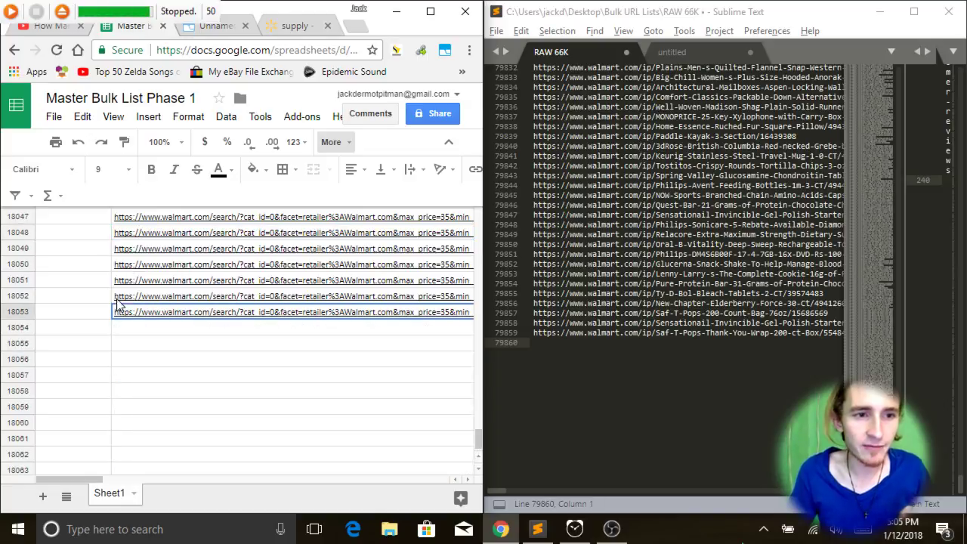
left_click(20, 312)
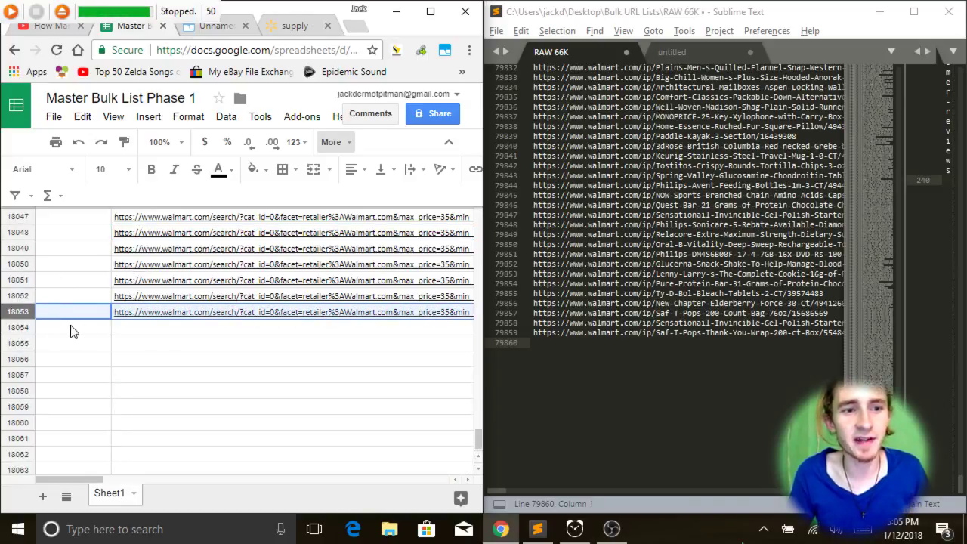
Review the blue-highlighted search URLs in Master Bulk List Phase 1 and return to the start of the list.
left_click_drag(477, 450, 483, 240)
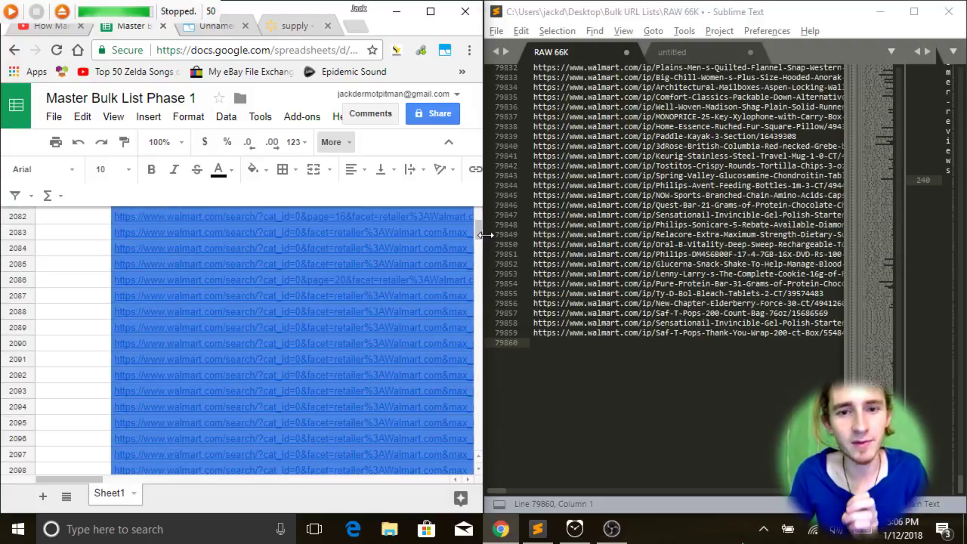
left_click(403, 257)
left_click(369, 244)
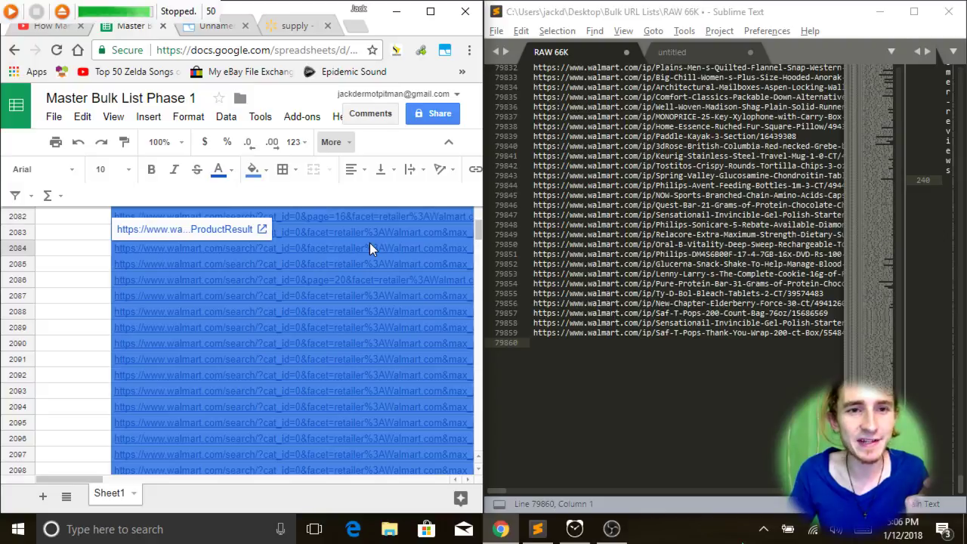
left_click(464, 231)
left_click_drag(477, 226, 479, 259)
key("ctrl+shift+Up")
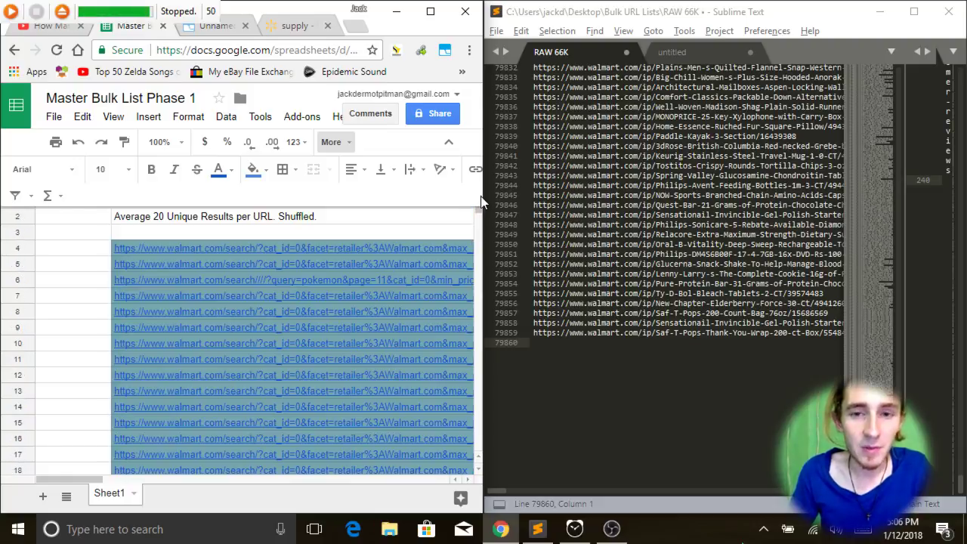
left_click(711, 116)
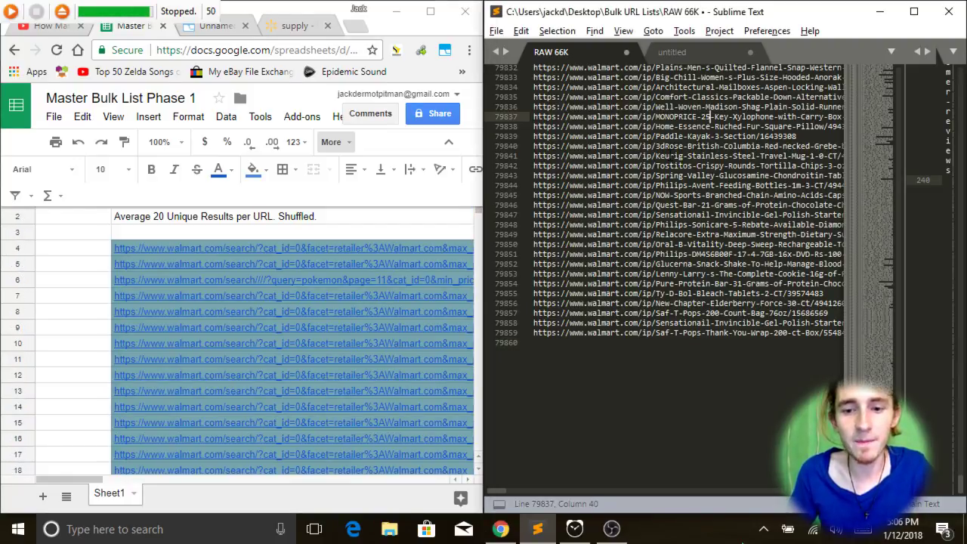
left_click(670, 156)
left_click(705, 162)
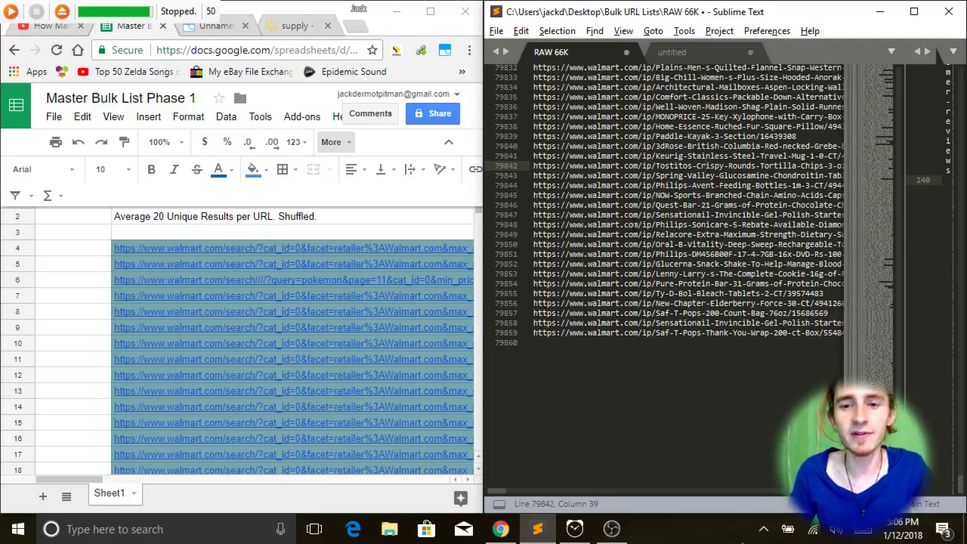
left_click(634, 226)
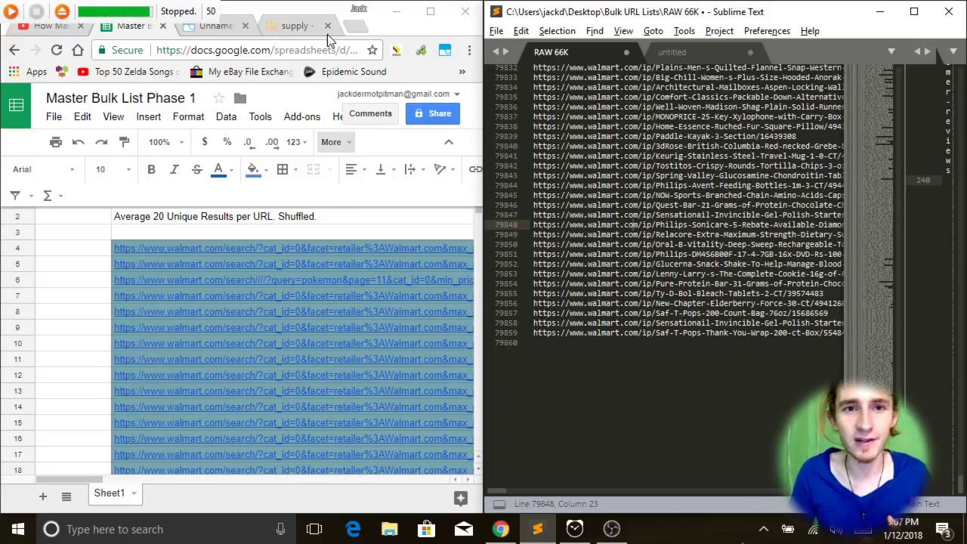
Switch to the Walmart "supply" search results and look over the first rows of products.
left_click(284, 26)
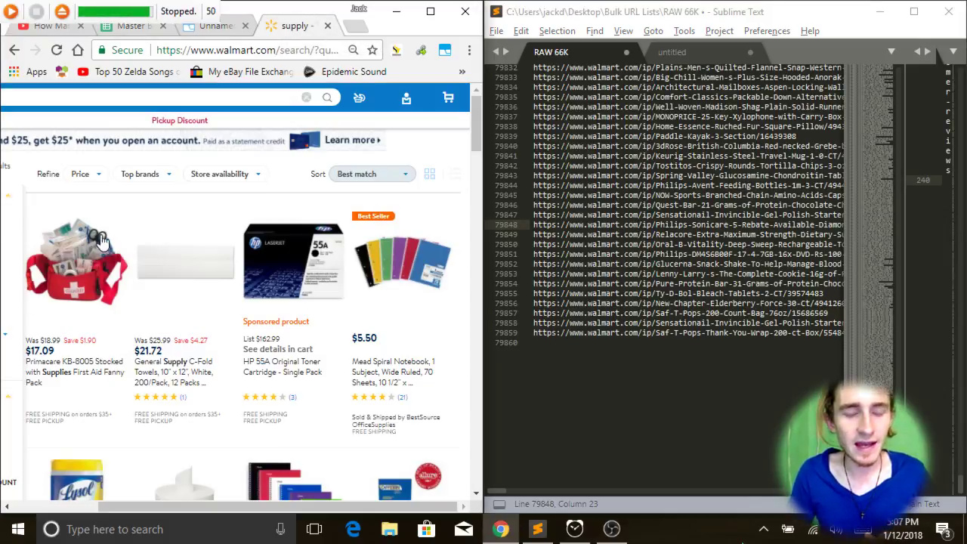
scroll(123, 260, "down", 3)
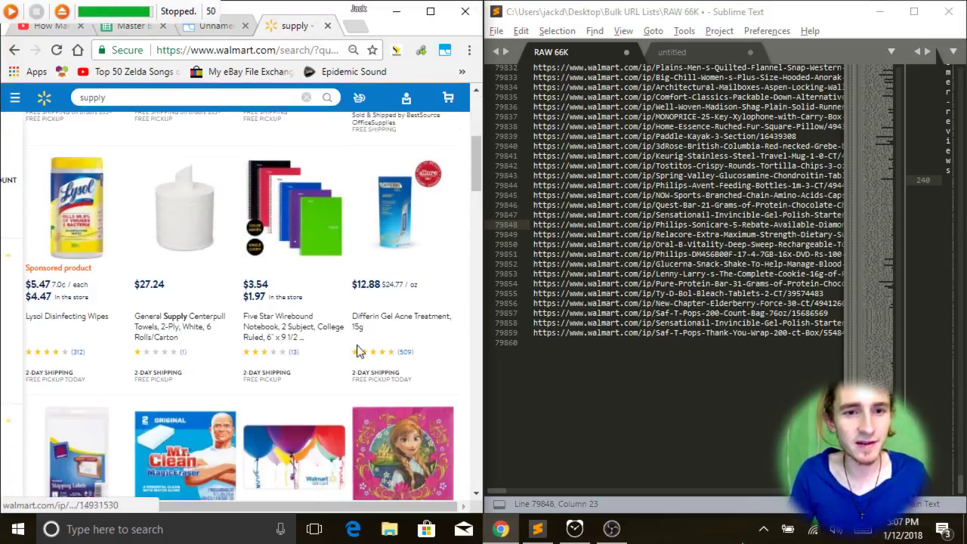
scroll(264, 302, "up", 3)
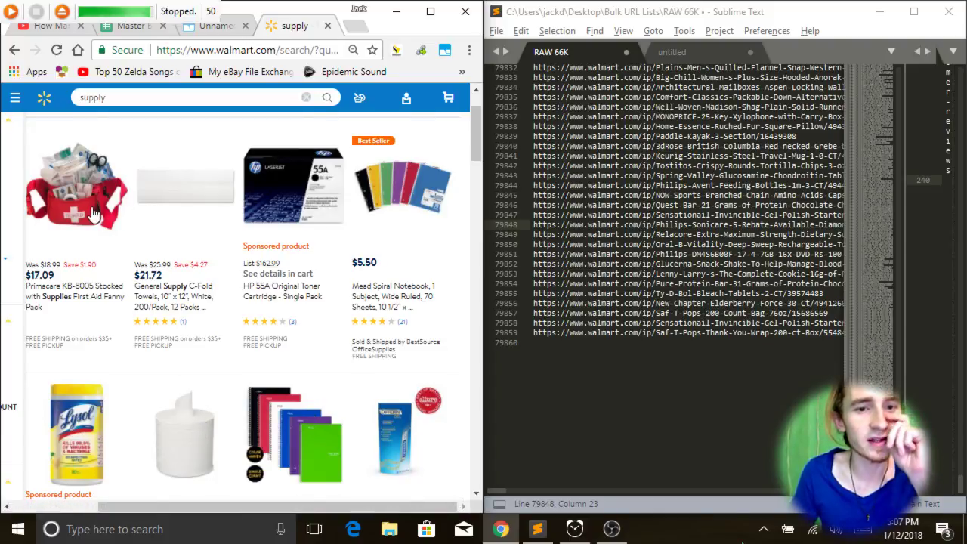
Highlight the Keurig travel mug URL and the word "Tostitos" in the next URL as example products in RAW 66K.
left_click(629, 166)
triple_click(675, 155)
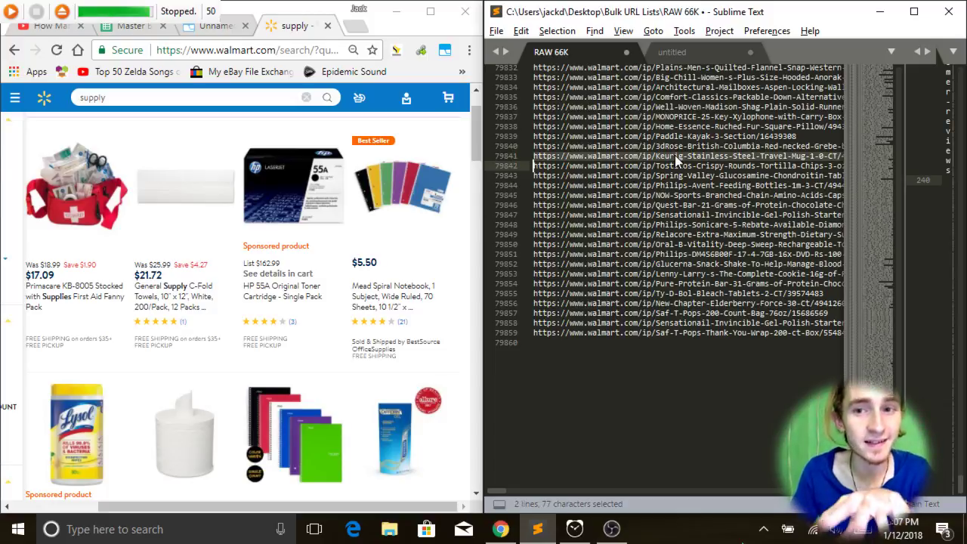
left_click(675, 155)
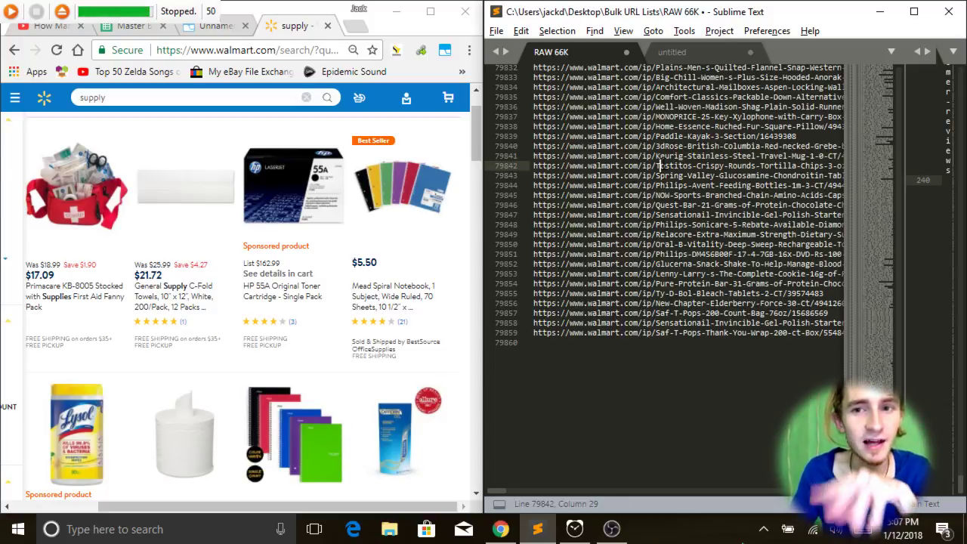
double_click(674, 165)
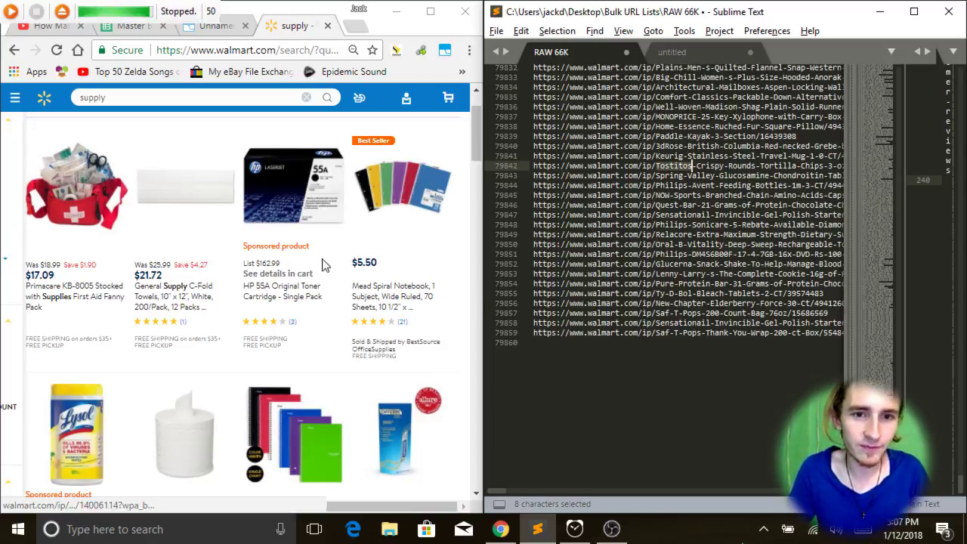
Examine the prices, search term and filter options on the Walmart "supply" results page.
double_click(373, 261)
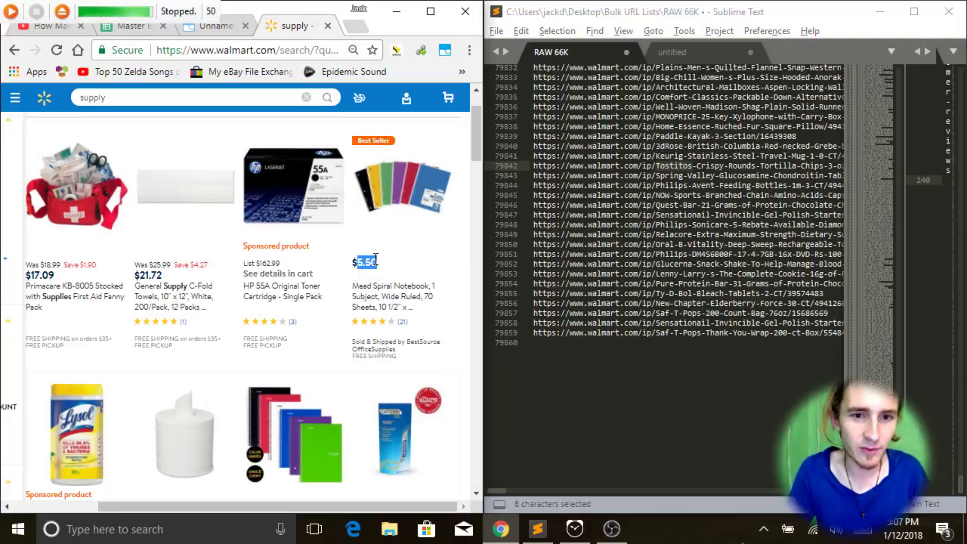
scroll(382, 290, "up", 1)
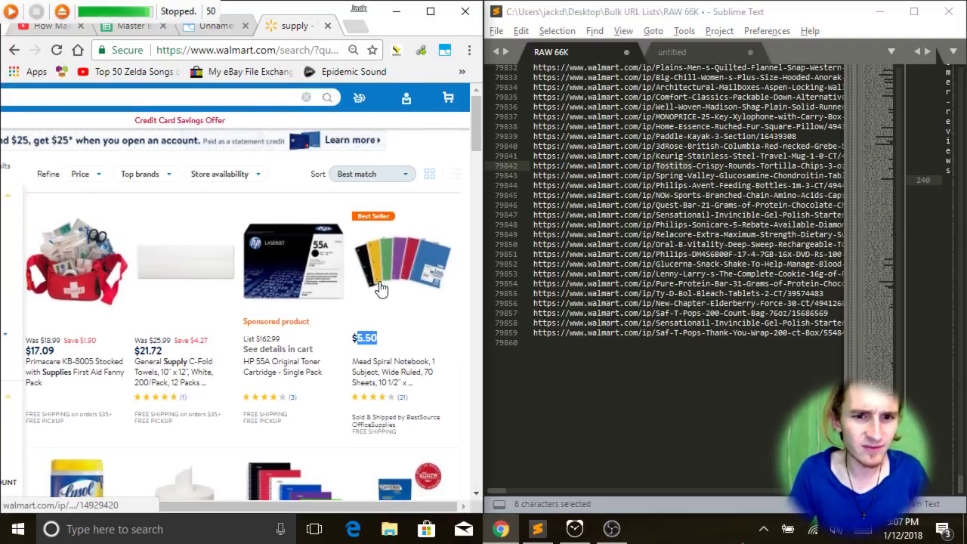
scroll(378, 294, "down", 2)
left_click_drag(343, 508, 202, 510)
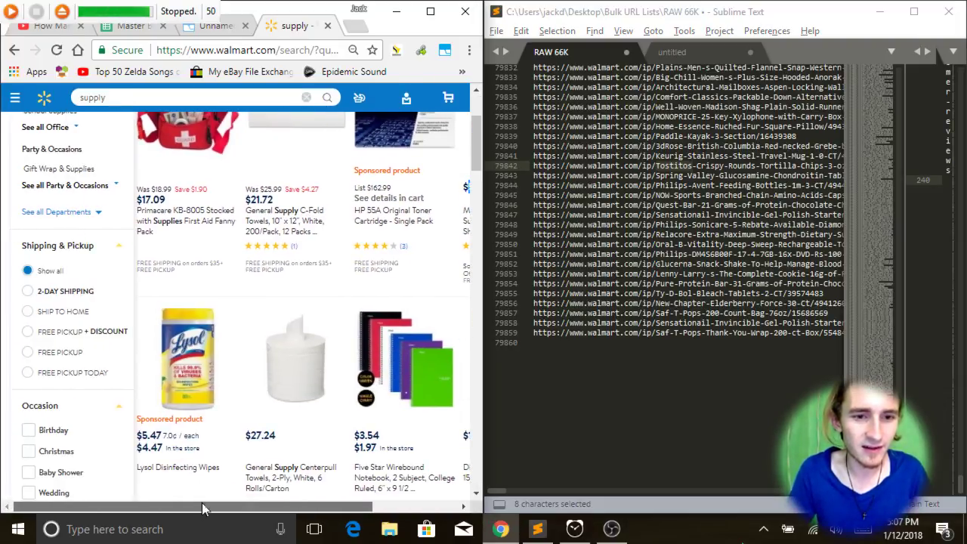
scroll(209, 341, "up", 3)
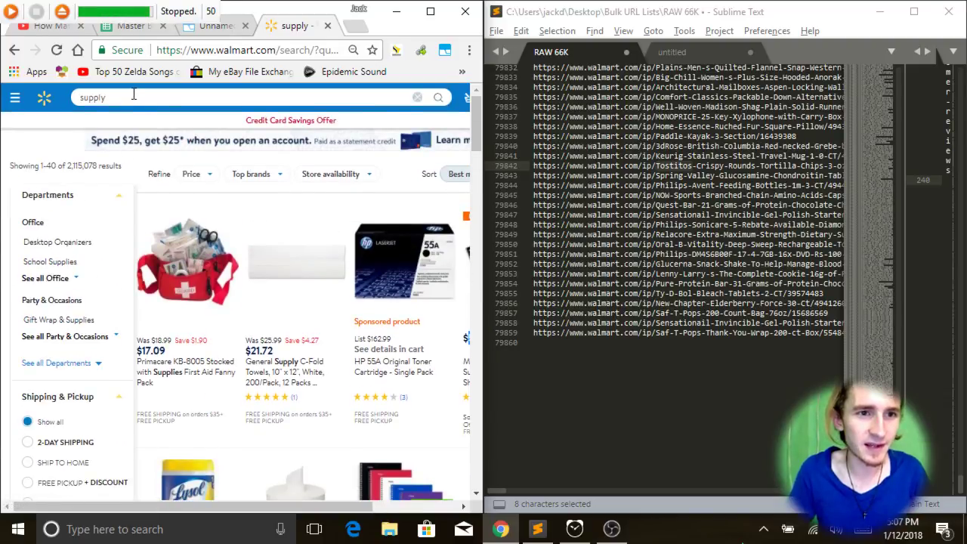
left_click(133, 96)
left_click_drag(215, 506, 307, 506)
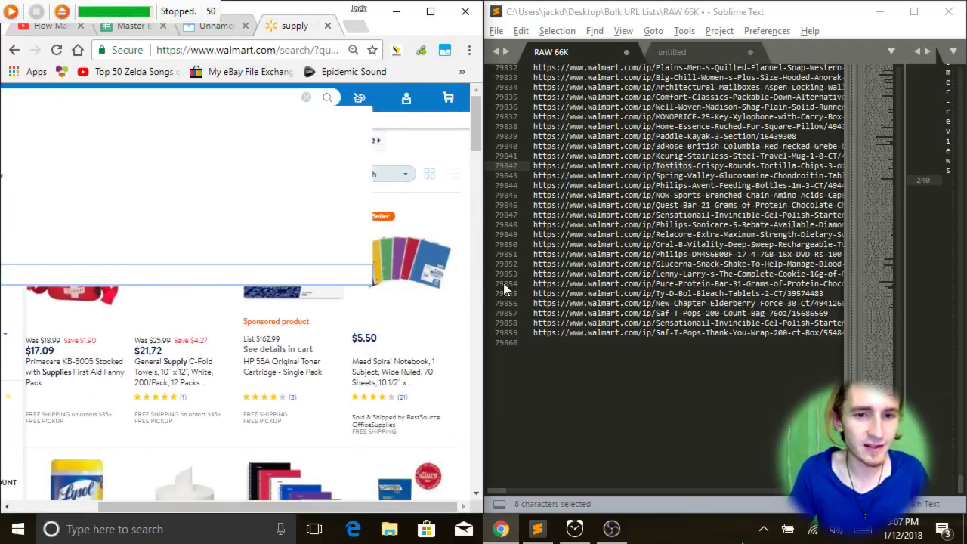
left_click(455, 205)
scroll(357, 257, "down", 2)
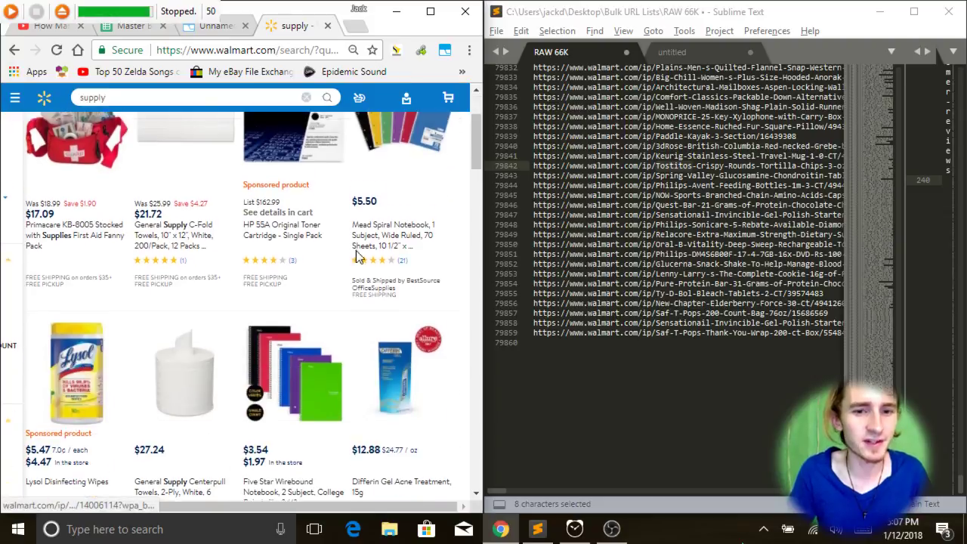
scroll(419, 261, "up", 2)
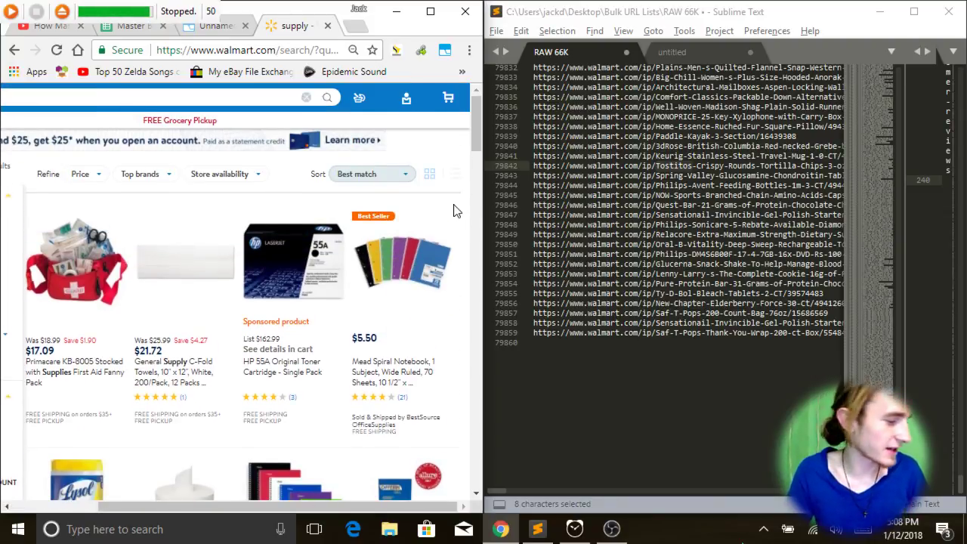
Look through the products further down the Walmart "supply" results, as far as the gift card and lunch napkins.
scroll(420, 231, "down", 1)
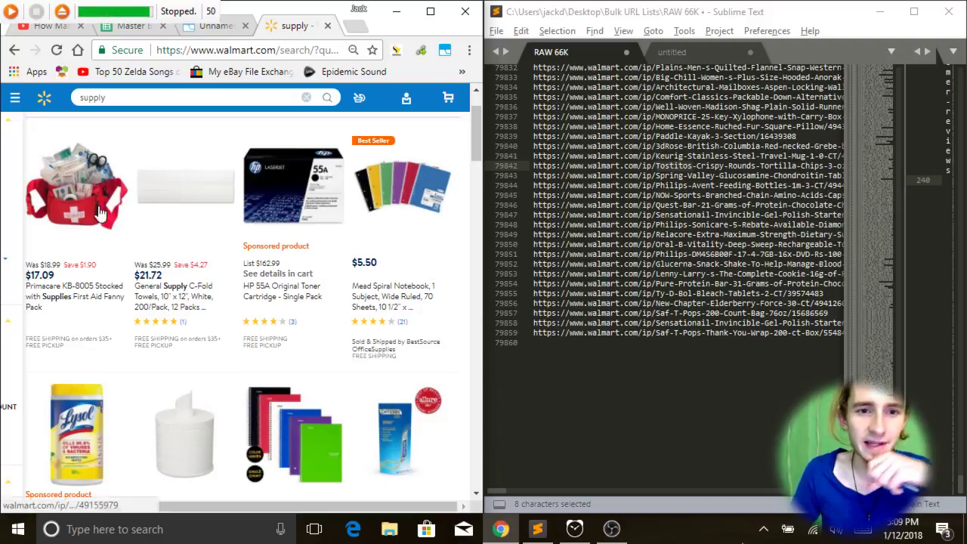
scroll(242, 302, "down", 5)
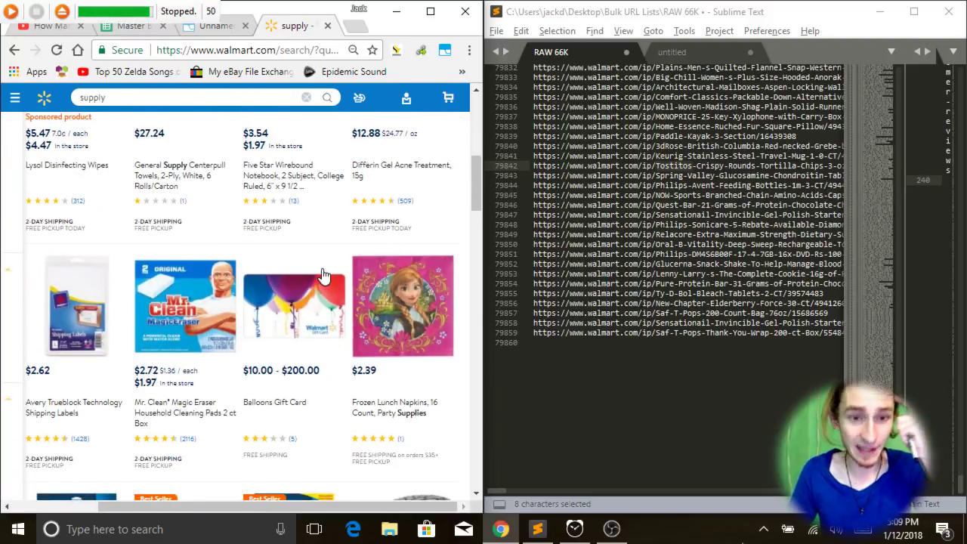
scroll(324, 277, "up", 3)
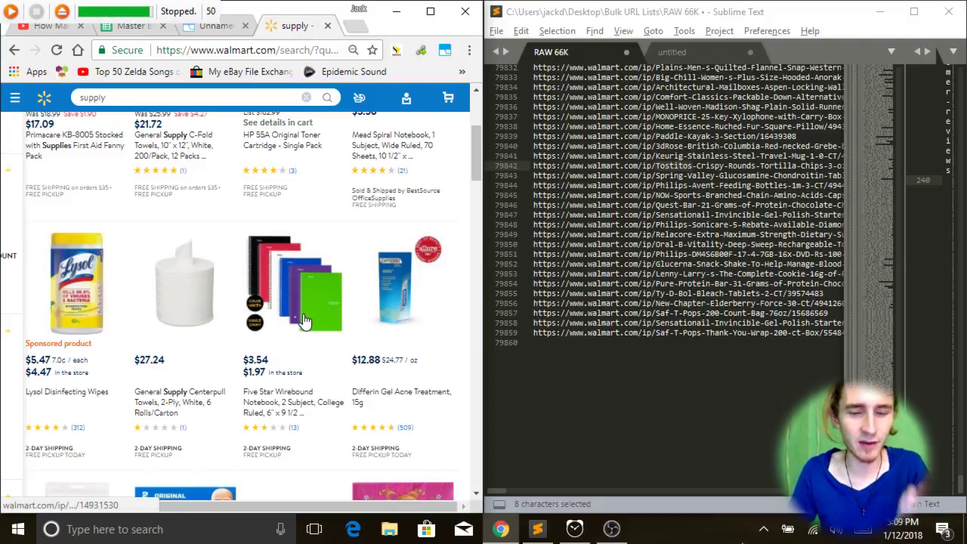
scroll(303, 321, "down", 2)
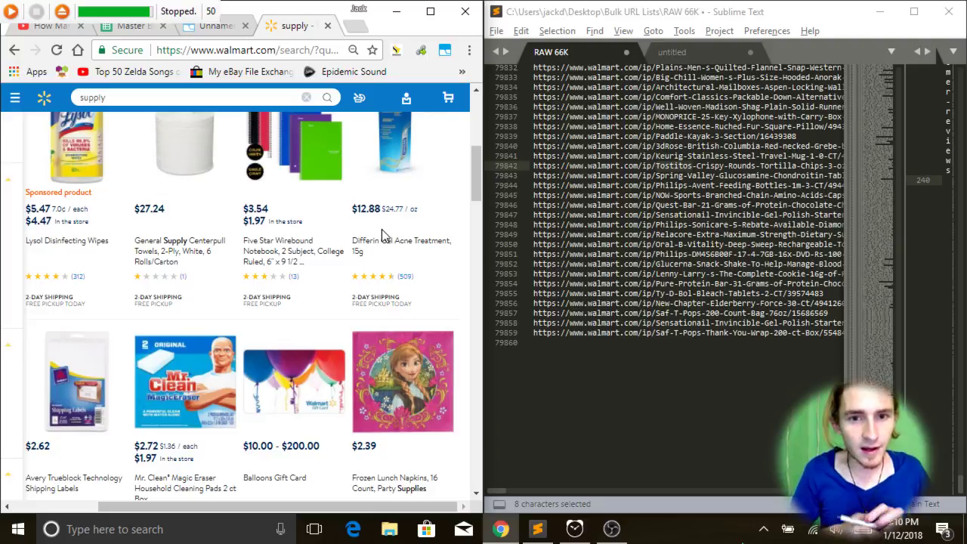
scroll(382, 229, "down", 2)
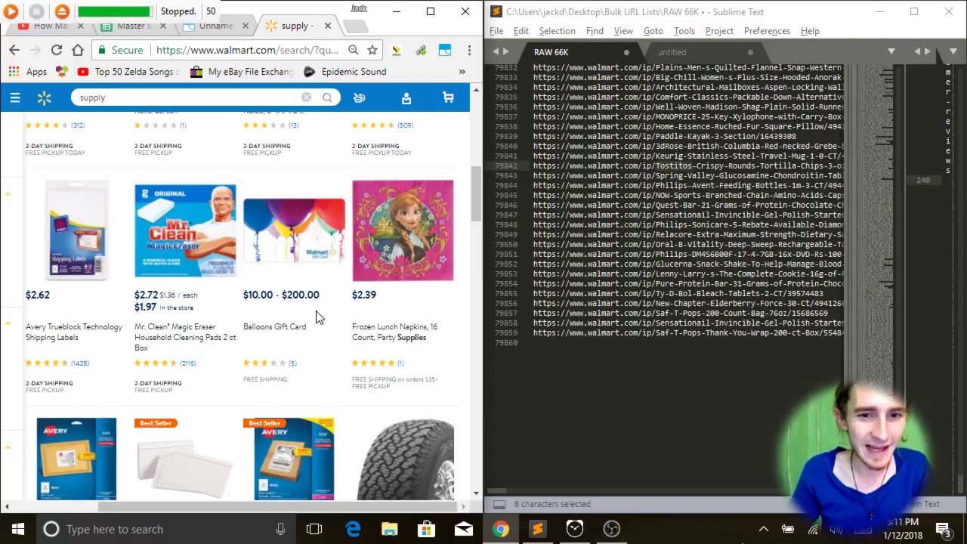
Dismiss the Macro Recorder playback bar and preview the program's main window.
left_click(63, 11)
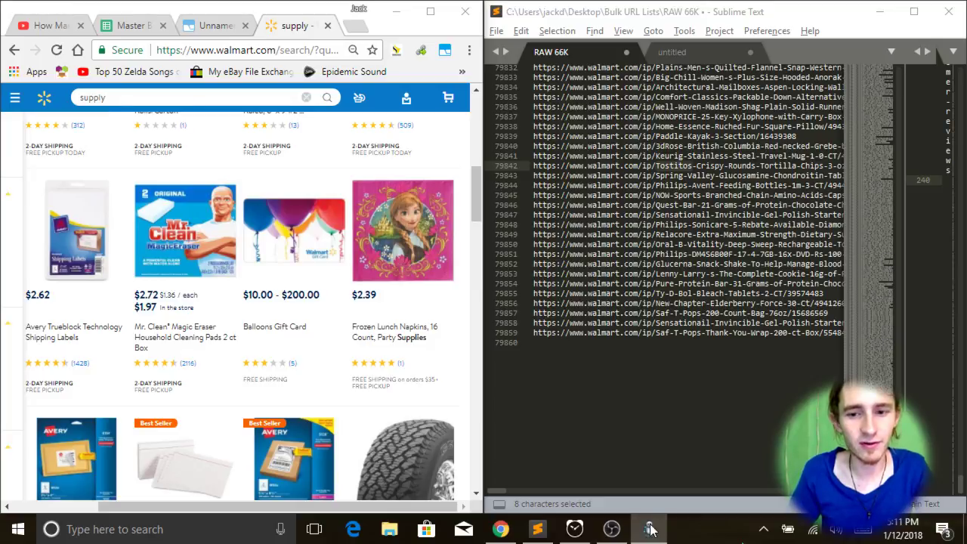
mouse_move(651, 529)
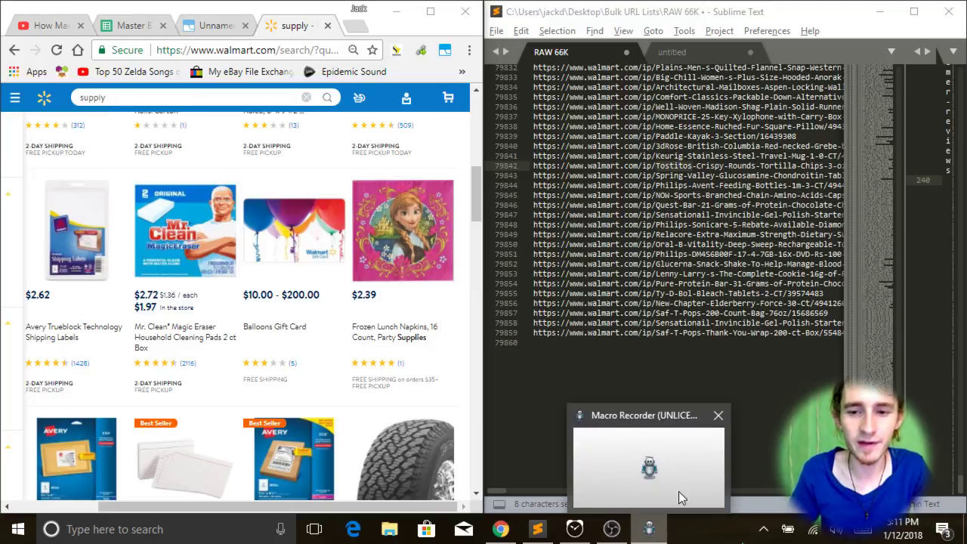
Bring the Master Bulk List Phase 1 spreadsheet back into view beside the RAW 66K product URLs.
left_click(574, 216)
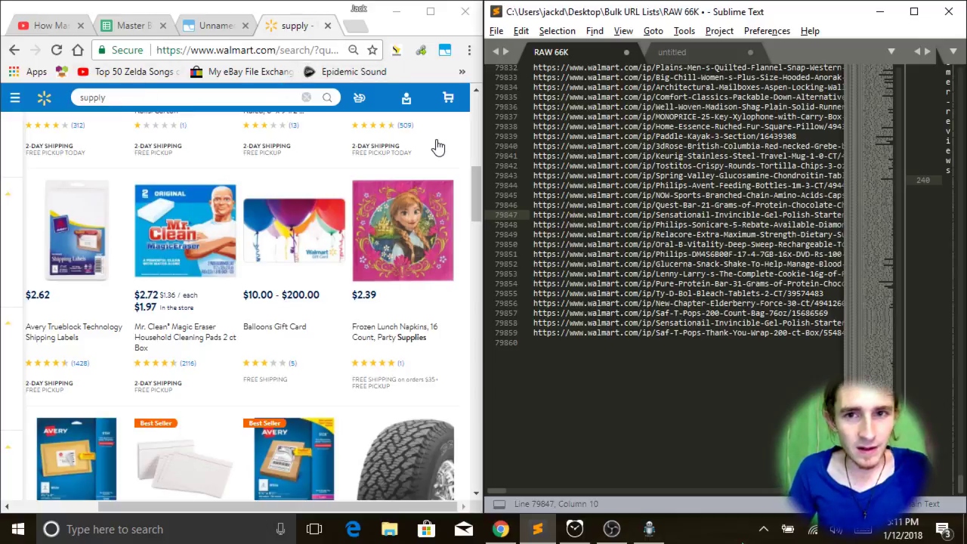
left_click(655, 284)
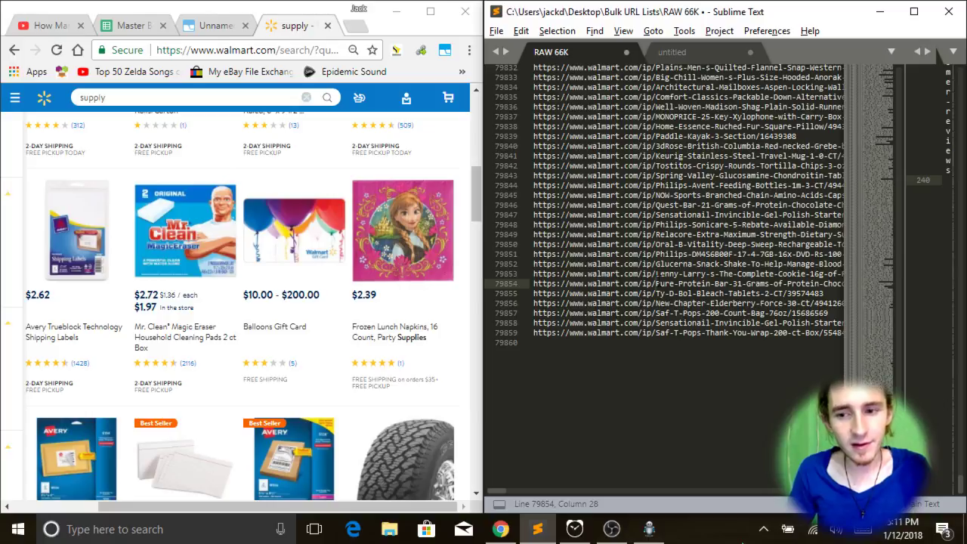
left_click(146, 28)
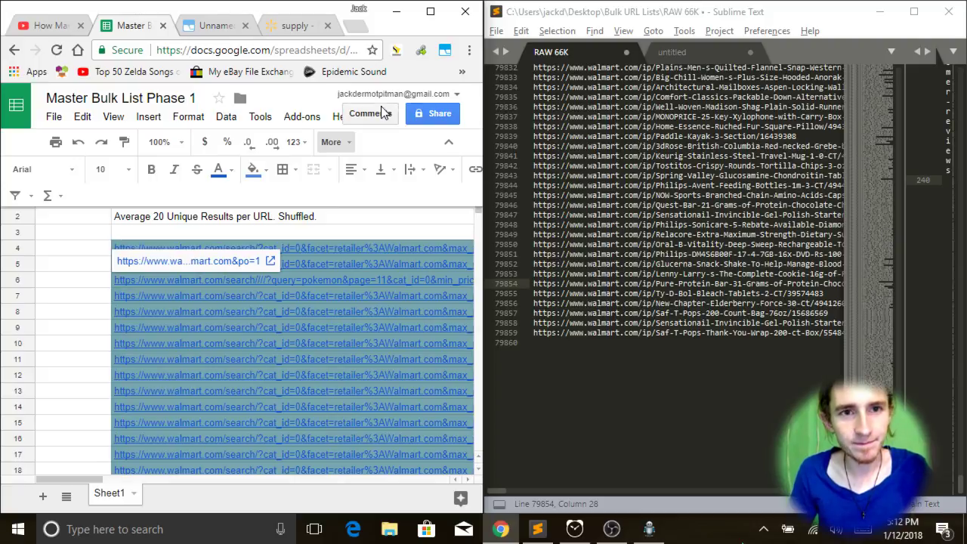
left_click(642, 224)
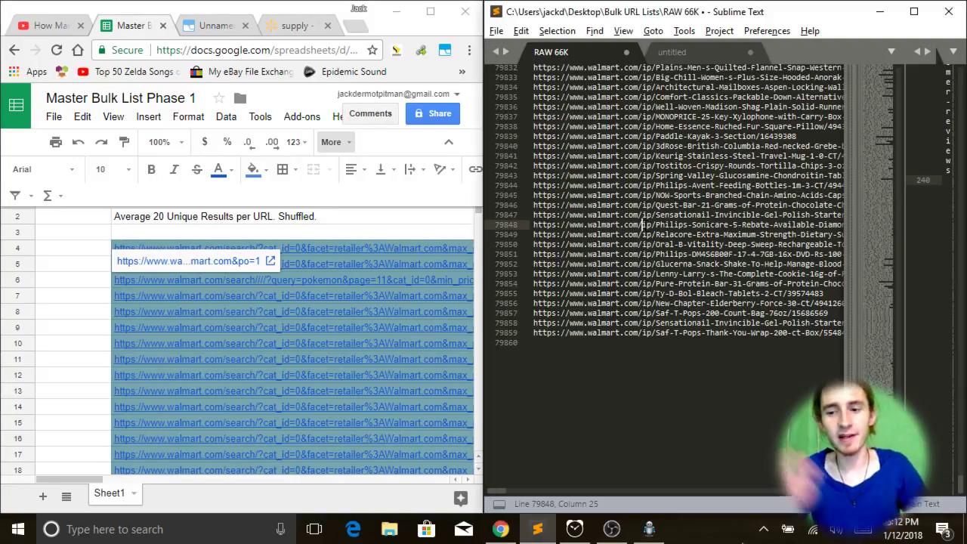